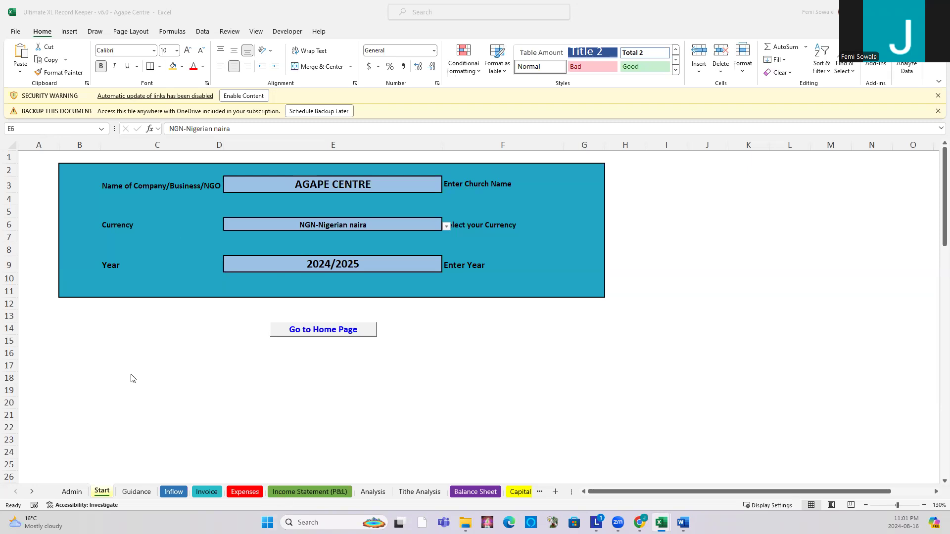
- Open the Guidance sheet and go from it to the Inflow records sheet
{"action": "left_click", "coordinate": [173, 491]}
{"action": "left_click", "coordinate": [144, 492]}
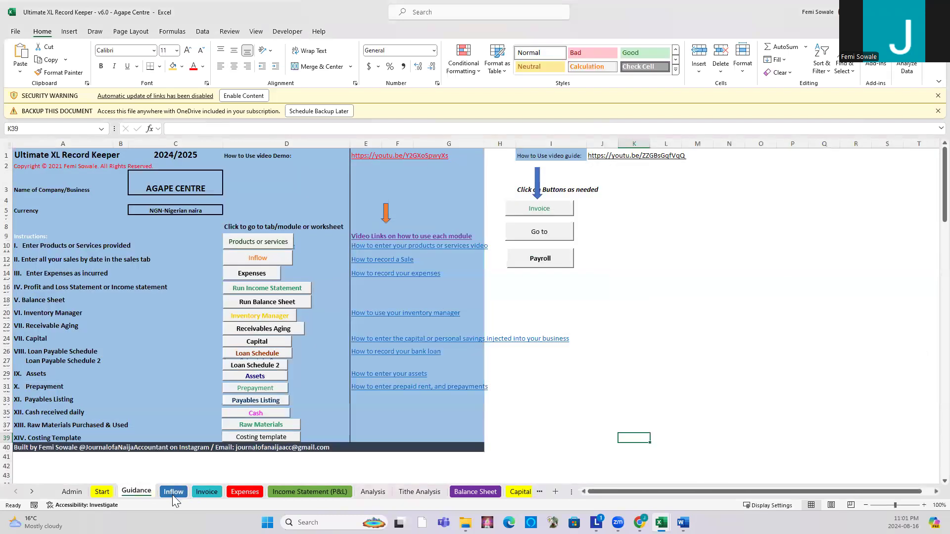
{"action": "left_click", "coordinate": [273, 259]}
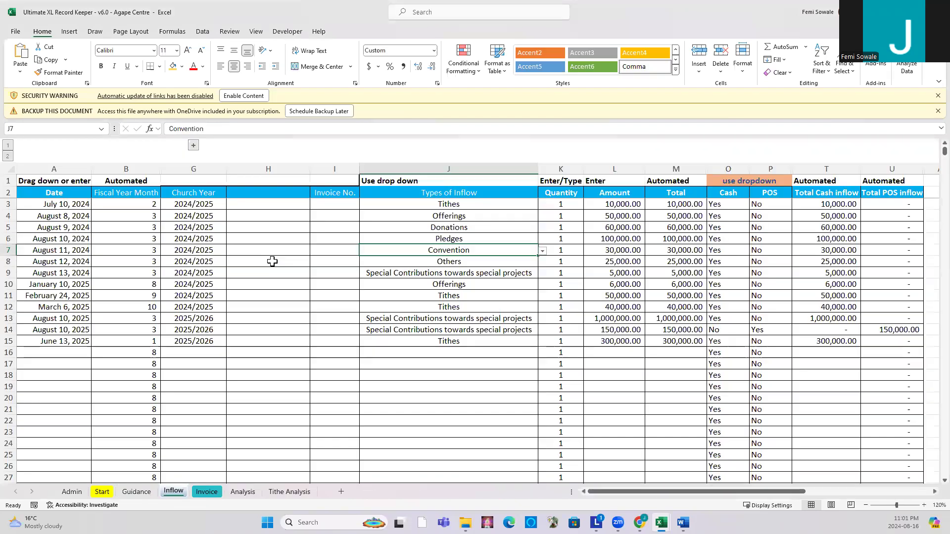
{"action": "left_click", "coordinate": [137, 495]}
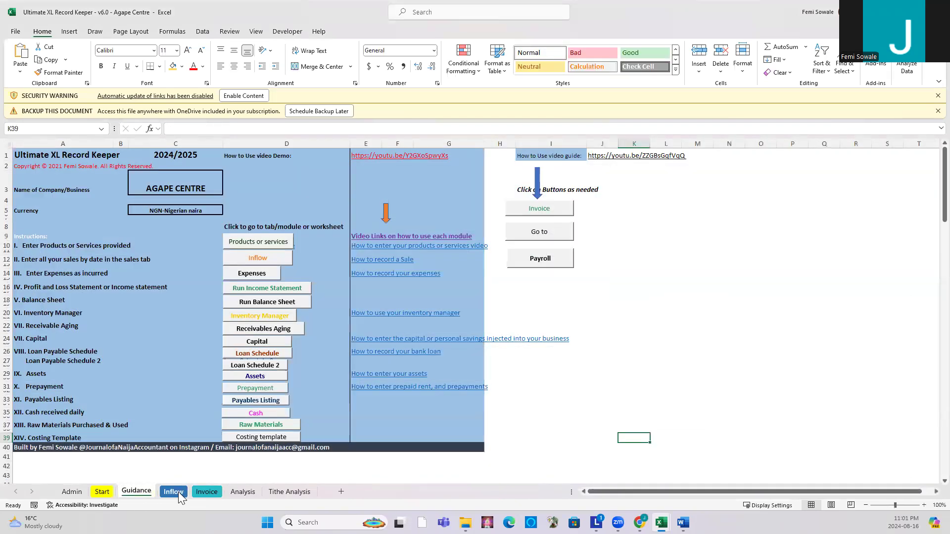
{"action": "left_click", "coordinate": [178, 492]}
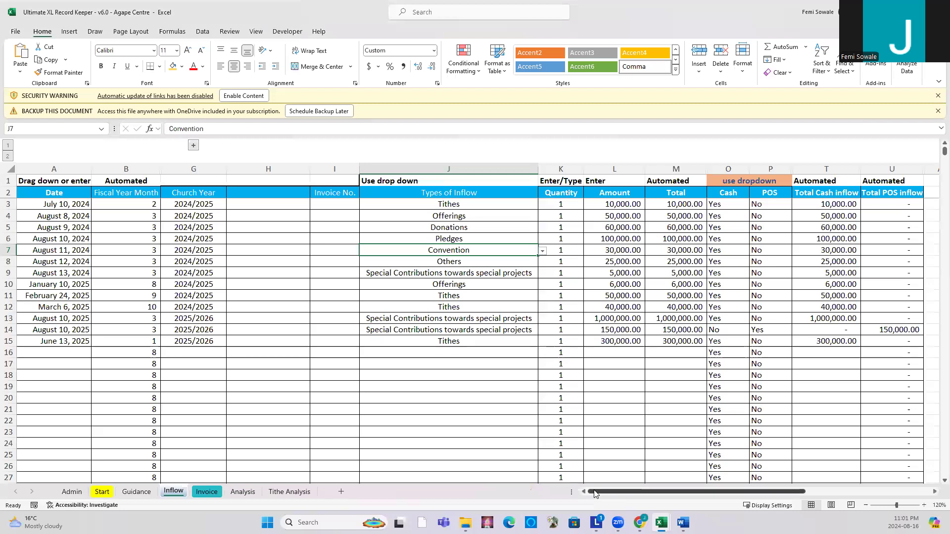
- Examine the Fiscal Year Month column against the inflow dates in A3:A15
{"action": "left_click", "coordinate": [126, 195]}
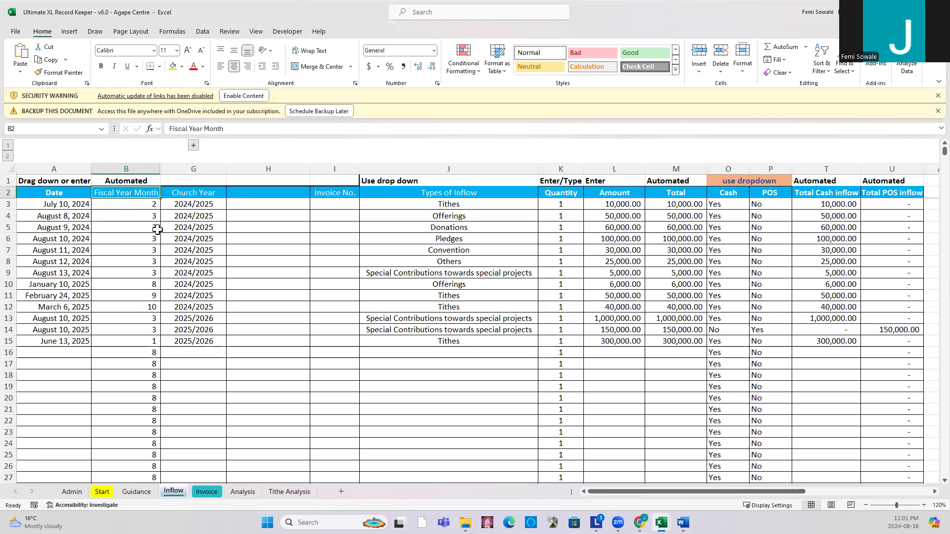
{"action": "left_click", "coordinate": [74, 207]}
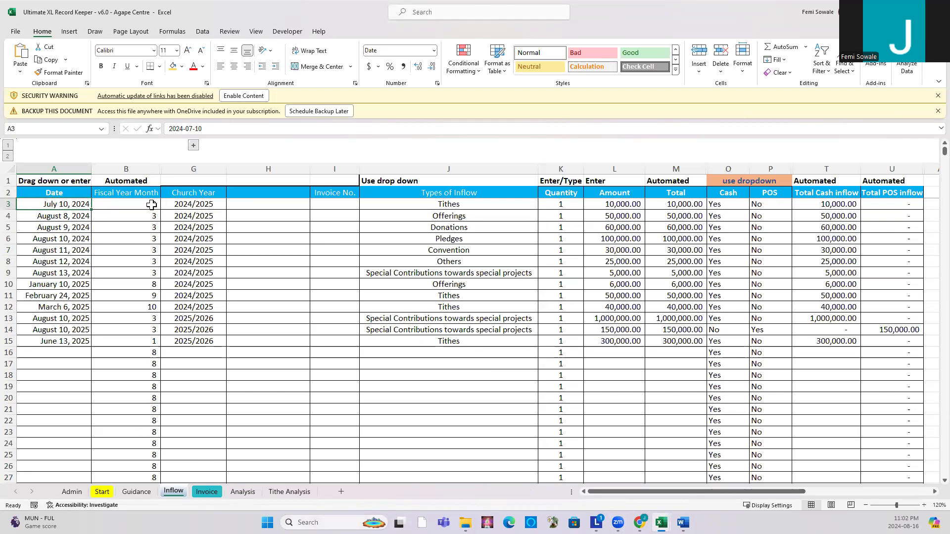
{"action": "left_click", "coordinate": [53, 219]}
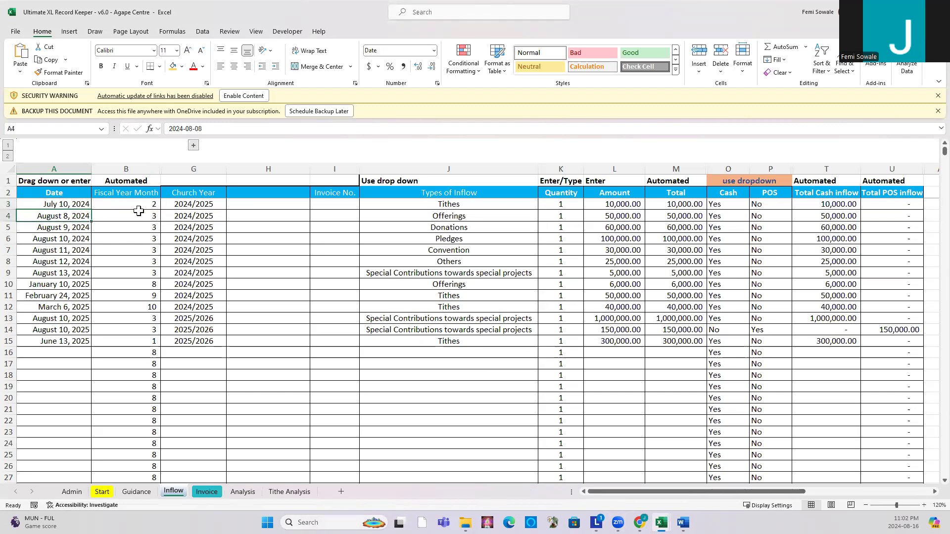
{"action": "left_click_drag", "start_coordinate": [60, 204], "coordinate": [64, 343]}
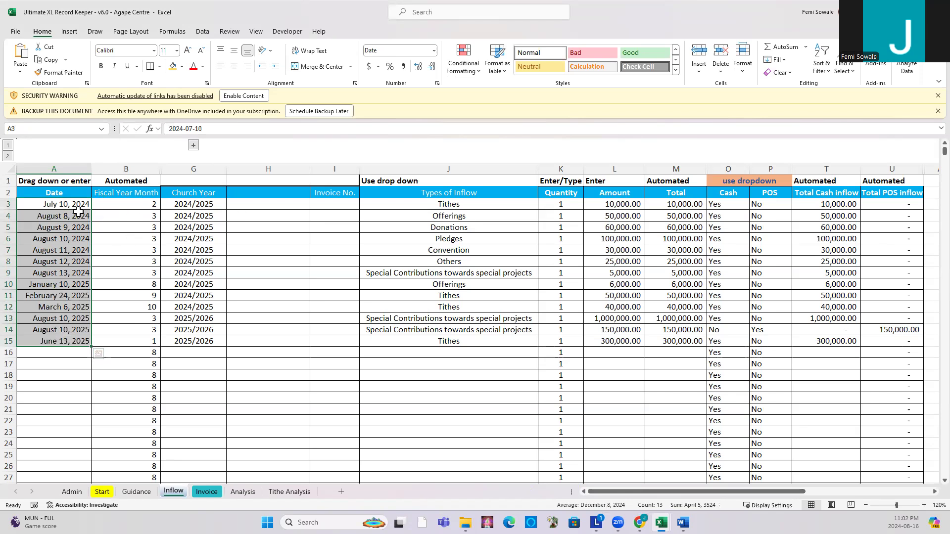
- View the Church Year options available for the first inflow record in row 3
{"action": "left_click", "coordinate": [209, 203]}
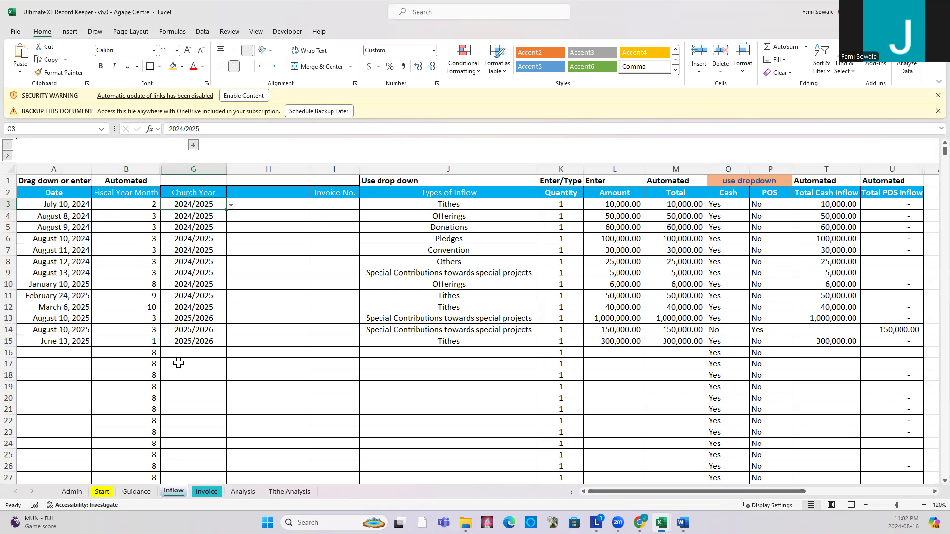
{"action": "left_click", "coordinate": [230, 205]}
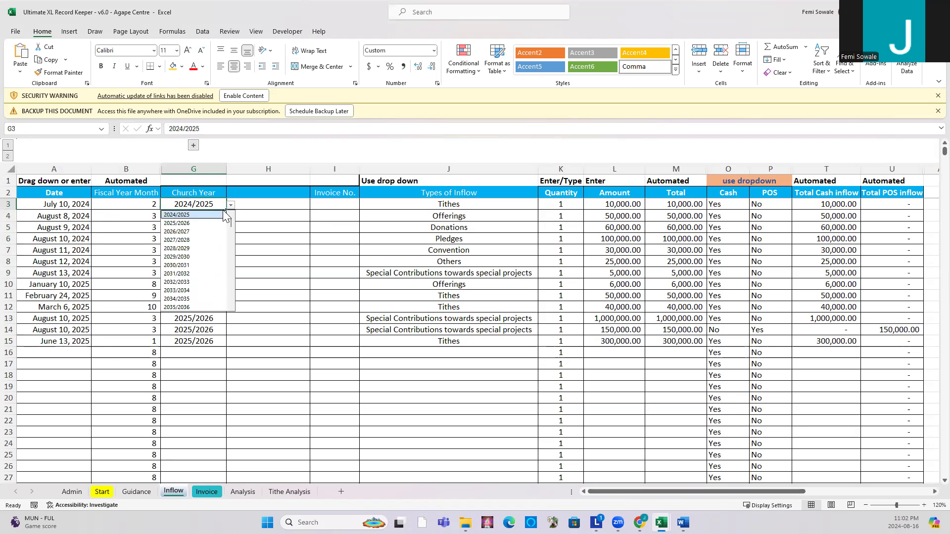
{"action": "left_click", "coordinate": [259, 213]}
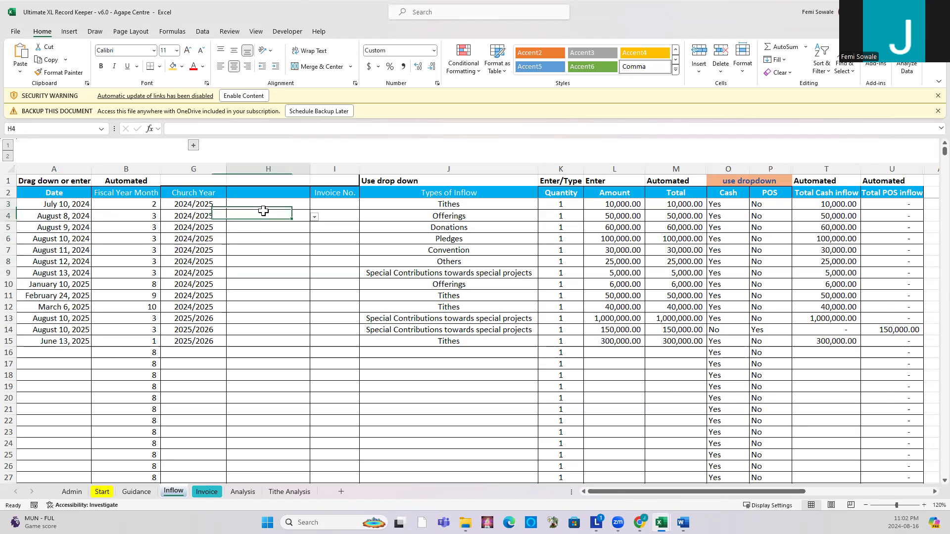
{"action": "left_click", "coordinate": [195, 207]}
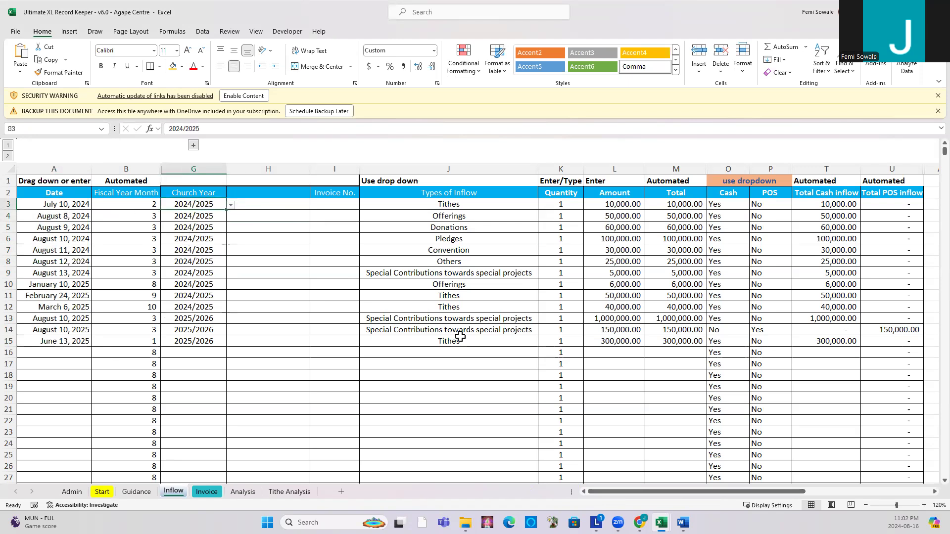
- View the Types of Inflow options available for the first inflow record, leaving its entry as it is
{"action": "left_click", "coordinate": [468, 205]}
{"action": "left_click", "coordinate": [542, 206]}
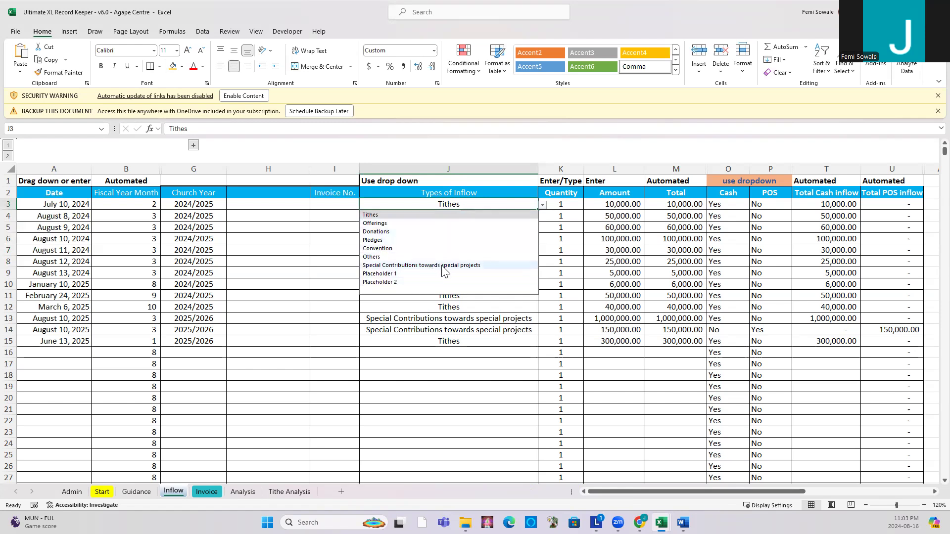
{"action": "left_click", "coordinate": [415, 355]}
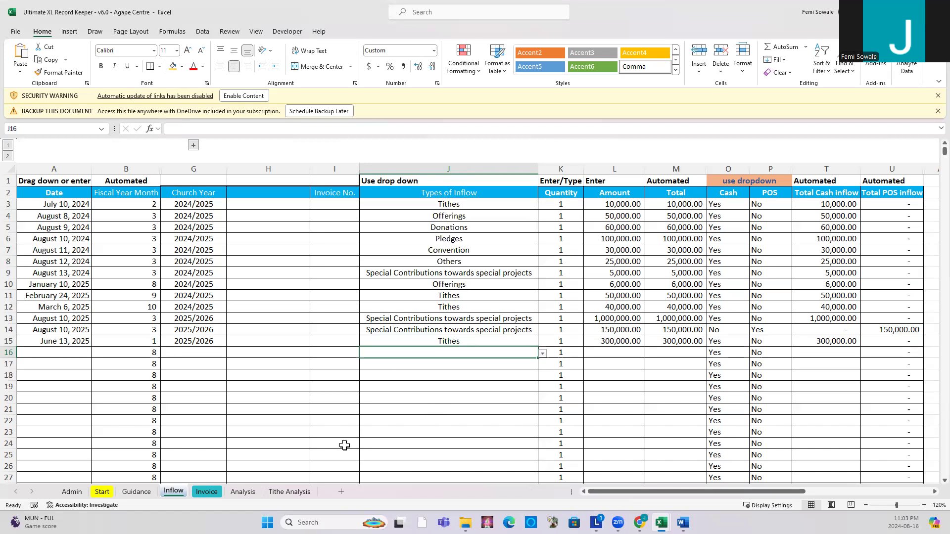
- Return to the Guidance sheet, open the Expenses sheet from it and look at the empty Date and Month cells
{"action": "left_click", "coordinate": [139, 493]}
{"action": "left_click", "coordinate": [236, 276]}
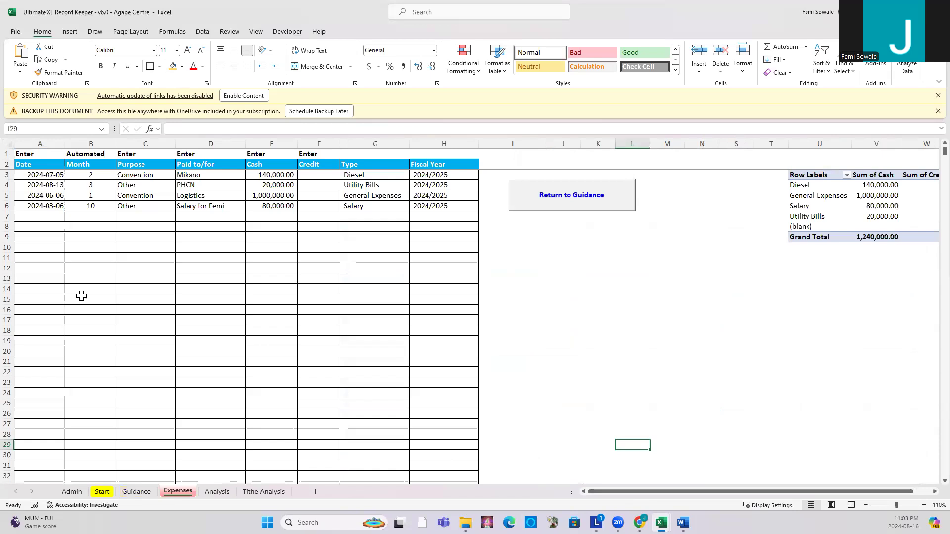
{"action": "left_click", "coordinate": [32, 216]}
{"action": "left_click", "coordinate": [89, 224]}
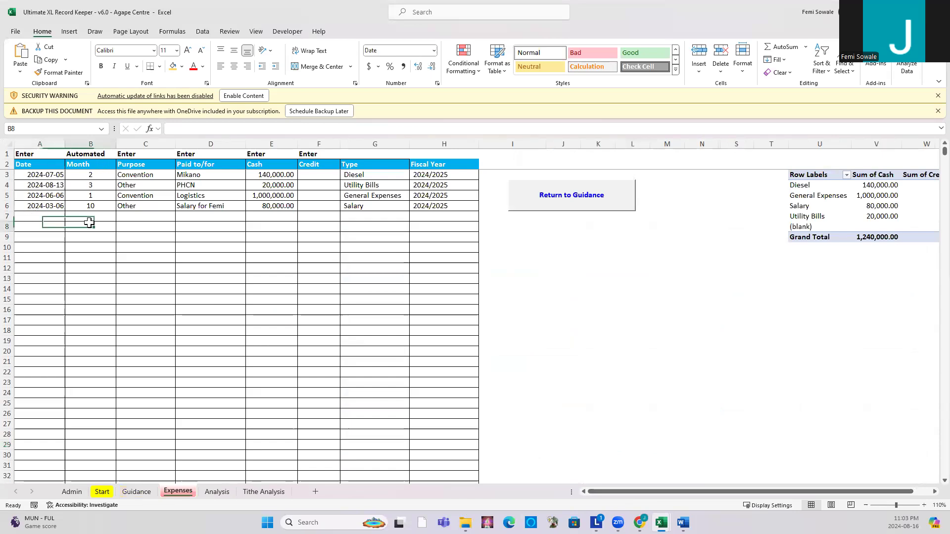
- View the Purpose options for the expense in row 6 and check the first expense's purpose
{"action": "left_click", "coordinate": [153, 208]}
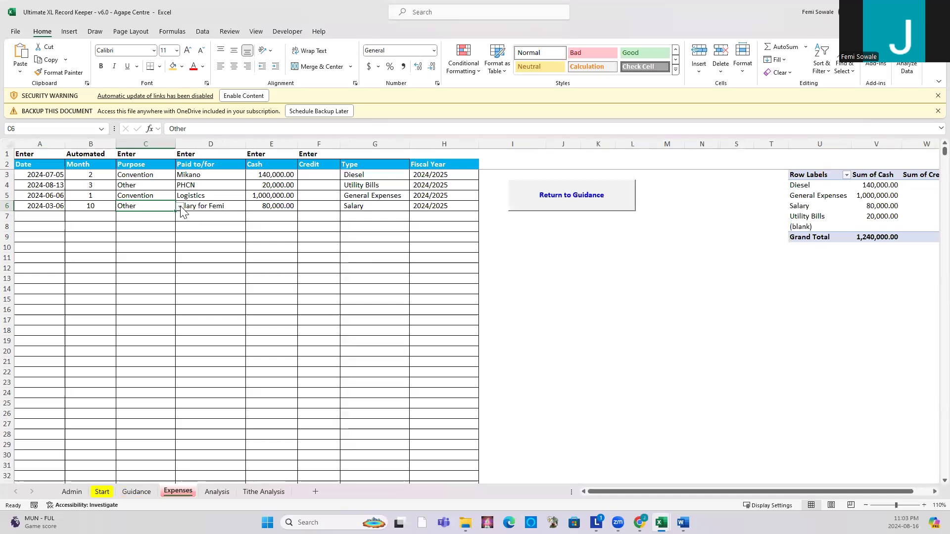
{"action": "left_click", "coordinate": [180, 207]}
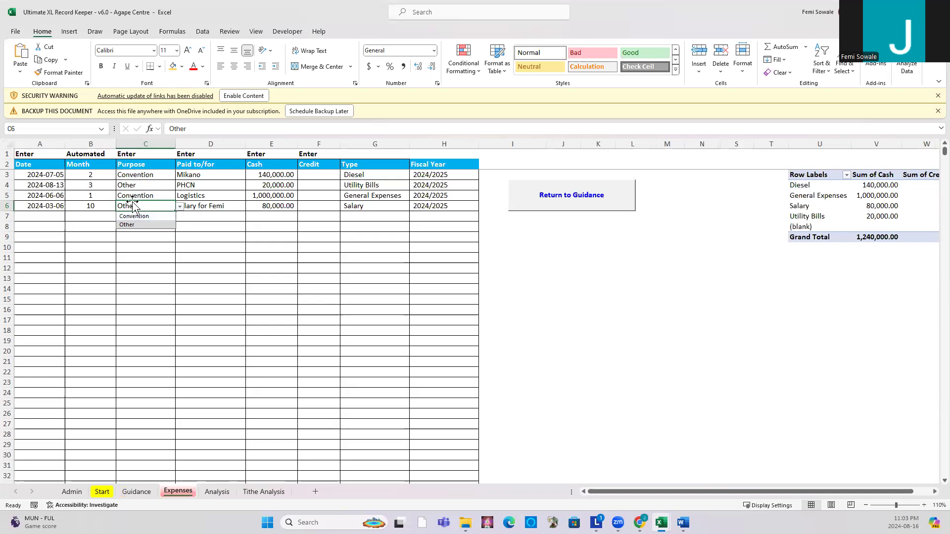
{"action": "left_click", "coordinate": [227, 236]}
{"action": "left_click", "coordinate": [148, 176]}
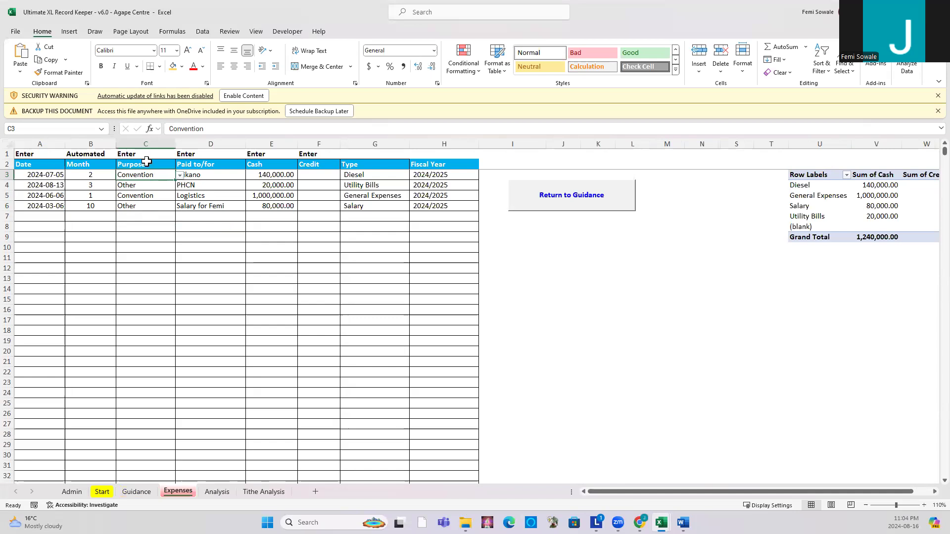
- Look over the Paid to/for entries of the recorded expenses in D3:D6
{"action": "left_click", "coordinate": [194, 204]}
{"action": "left_click_drag", "start_coordinate": [206, 165], "coordinate": [204, 208]}
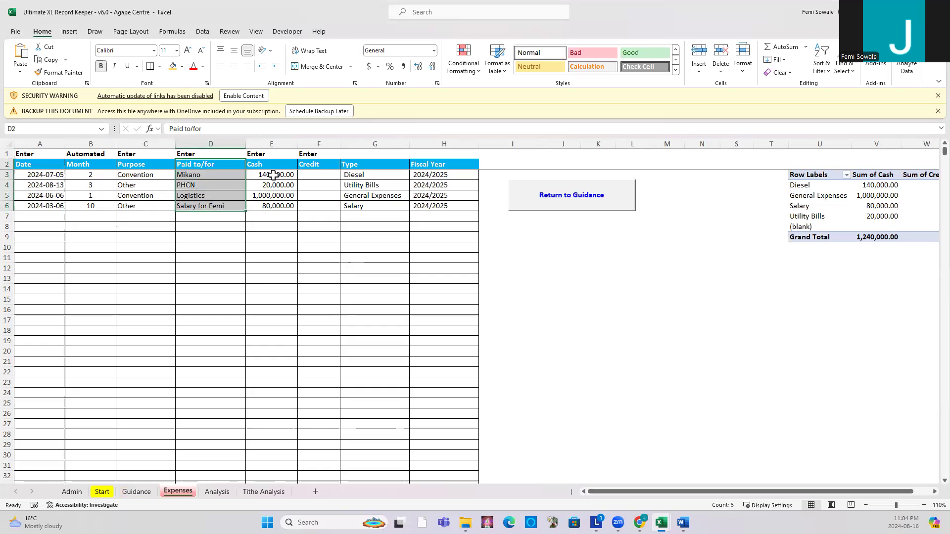
{"action": "left_click", "coordinate": [198, 178]}
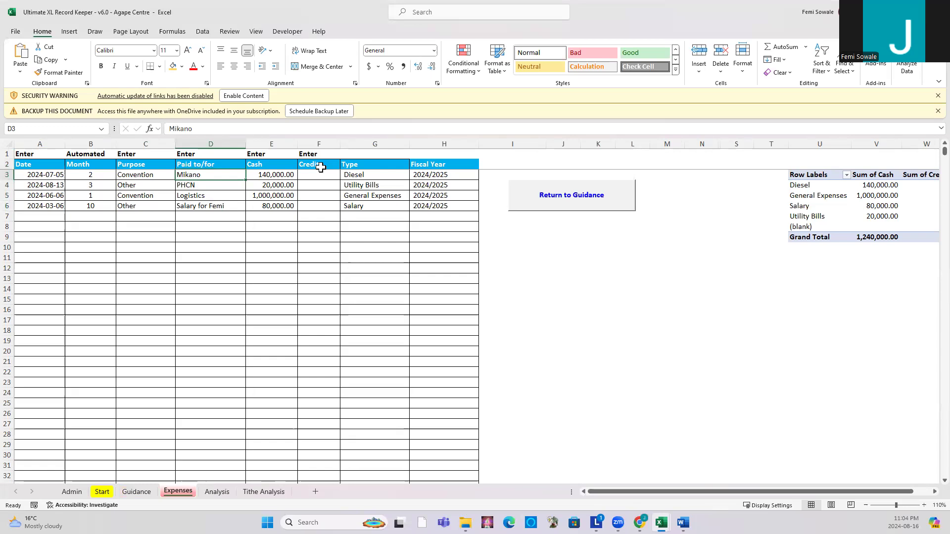
- View the expense Type options available for the first expense in row 3
{"action": "left_click", "coordinate": [372, 173]}
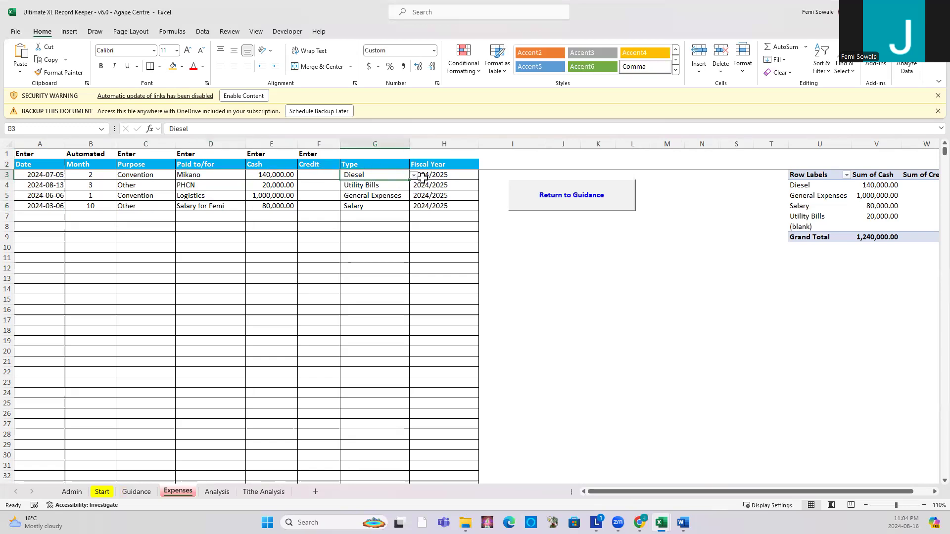
{"action": "left_click", "coordinate": [414, 176]}
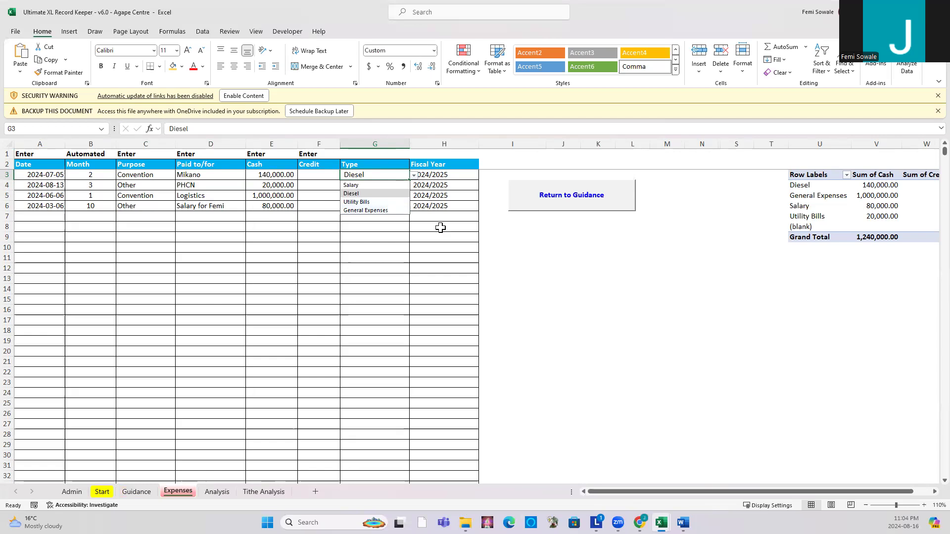
{"action": "left_click", "coordinate": [448, 258]}
- Filter the expense summary pivot table by purpose, first to Other and then to Convention
{"action": "left_click_drag", "start_coordinate": [780, 490], "coordinate": [927, 495]}
{"action": "scroll", "coordinate": [927, 491], "scroll_direction": "right", "scroll_amount": 4}
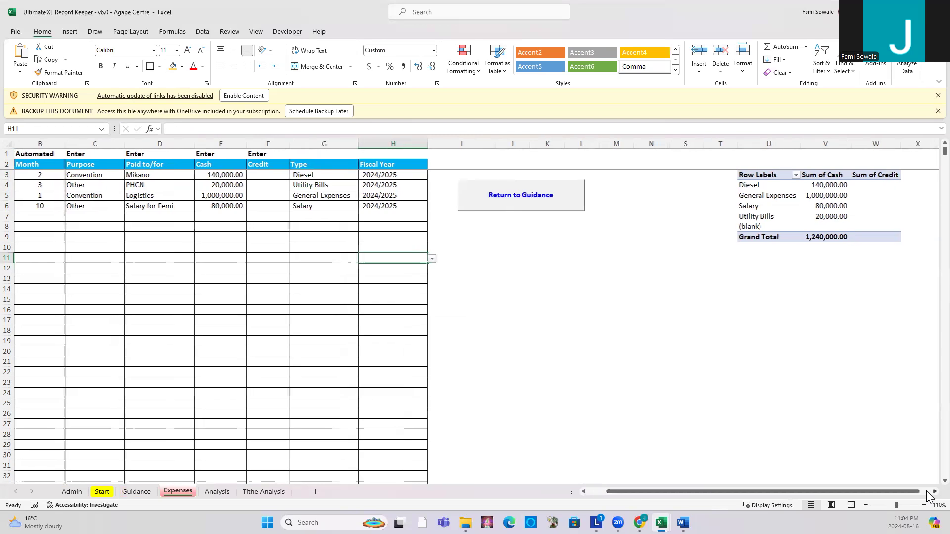
{"action": "scroll", "coordinate": [928, 496], "scroll_direction": "right", "scroll_amount": 1}
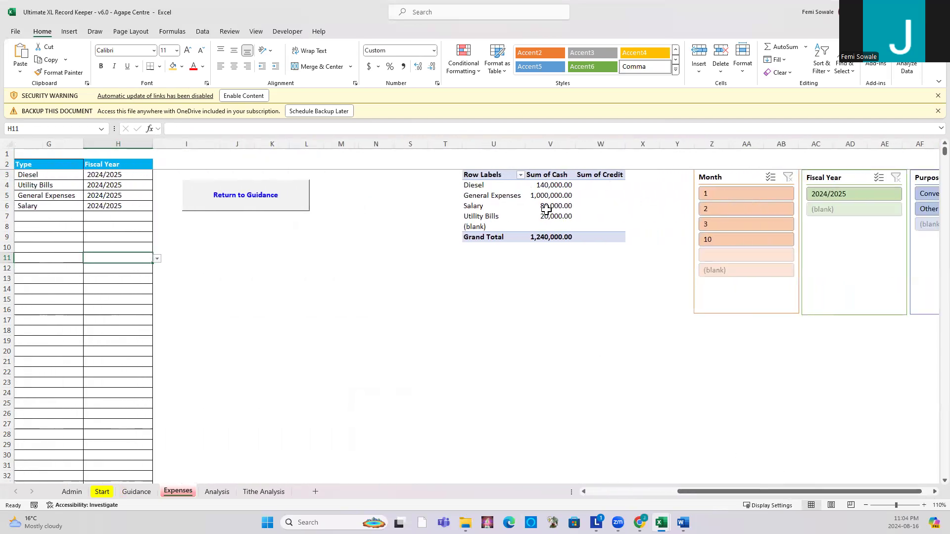
{"action": "left_click_drag", "start_coordinate": [858, 492], "coordinate": [875, 490]}
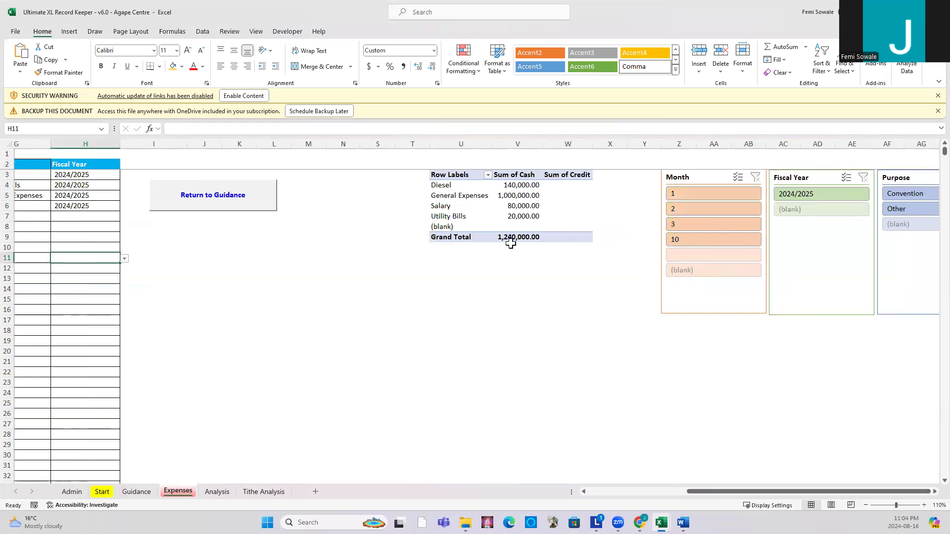
{"action": "left_click", "coordinate": [909, 209]}
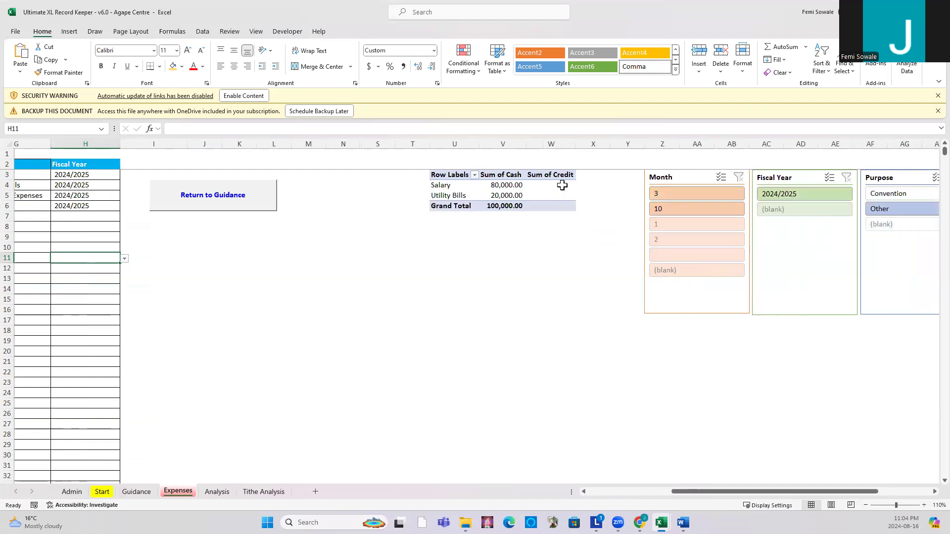
{"action": "left_click", "coordinate": [905, 193]}
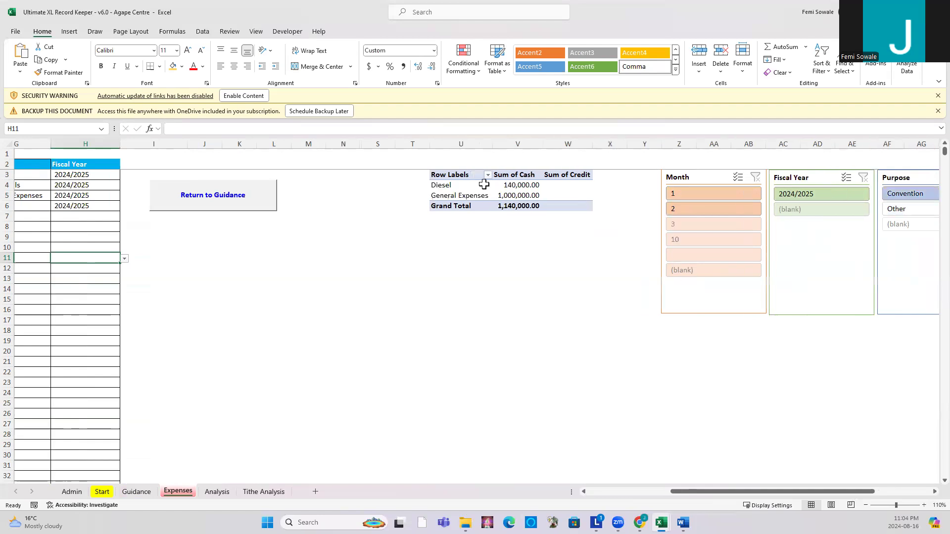
- Filter the expense summary to month 1, then clear the Month and Purpose filters
{"action": "left_click", "coordinate": [695, 196]}
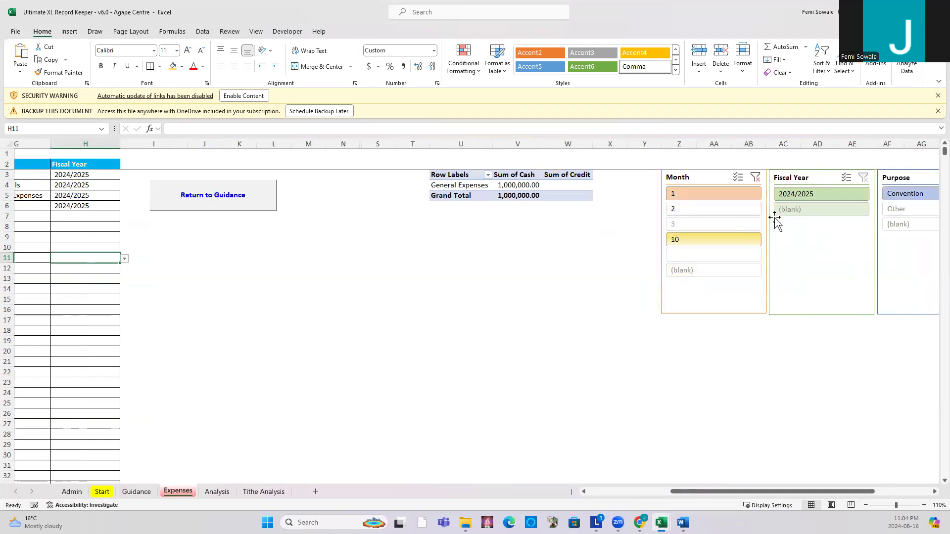
{"action": "left_click", "coordinate": [755, 177]}
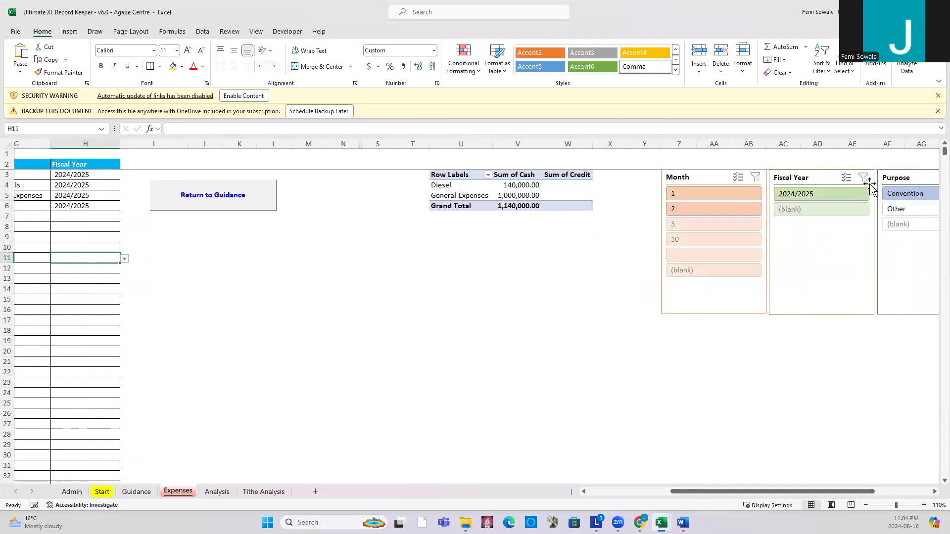
{"action": "left_click_drag", "start_coordinate": [849, 491], "coordinate": [910, 449]}
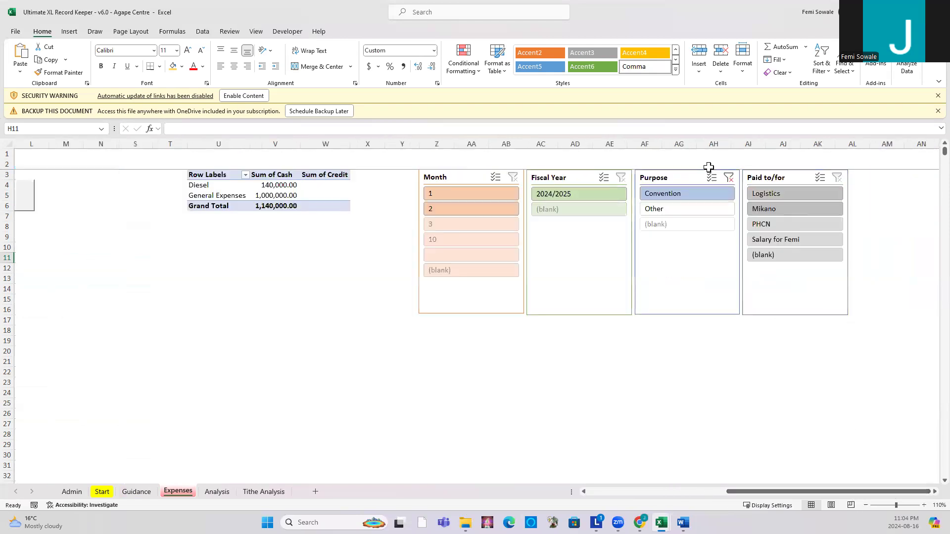
{"action": "left_click", "coordinate": [729, 177]}
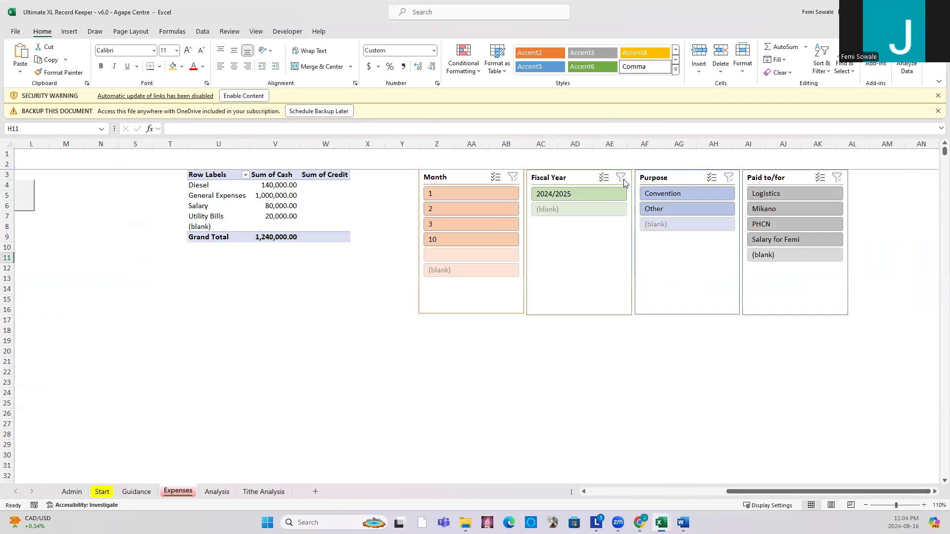
- Open the Analysis sheet and set the analysed category in A6 to Tithes
{"action": "left_click_drag", "start_coordinate": [787, 492], "coordinate": [576, 505]}
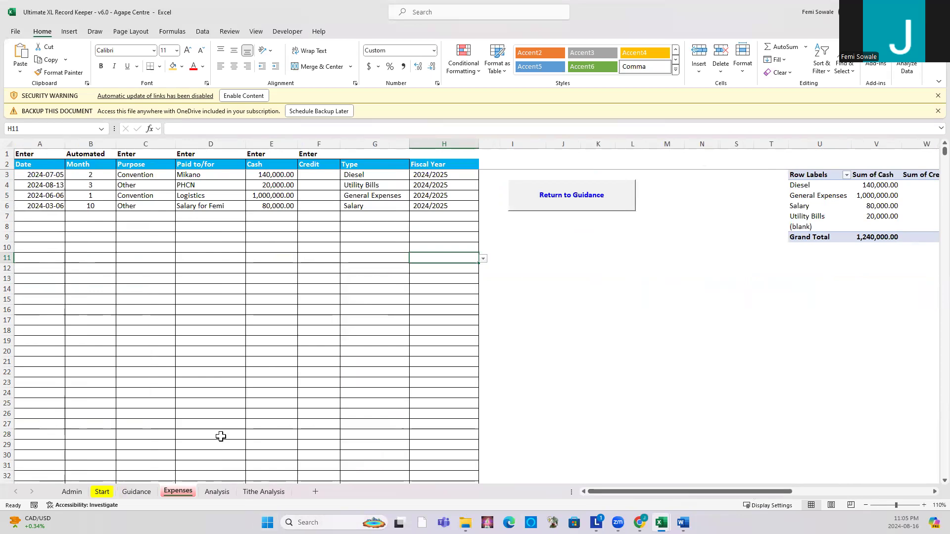
{"action": "left_click", "coordinate": [214, 495]}
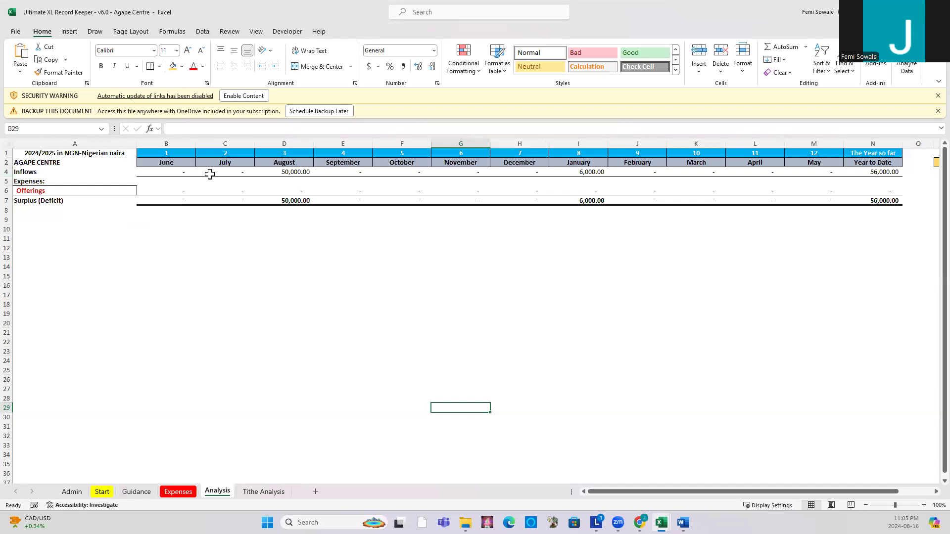
{"action": "left_click", "coordinate": [75, 191]}
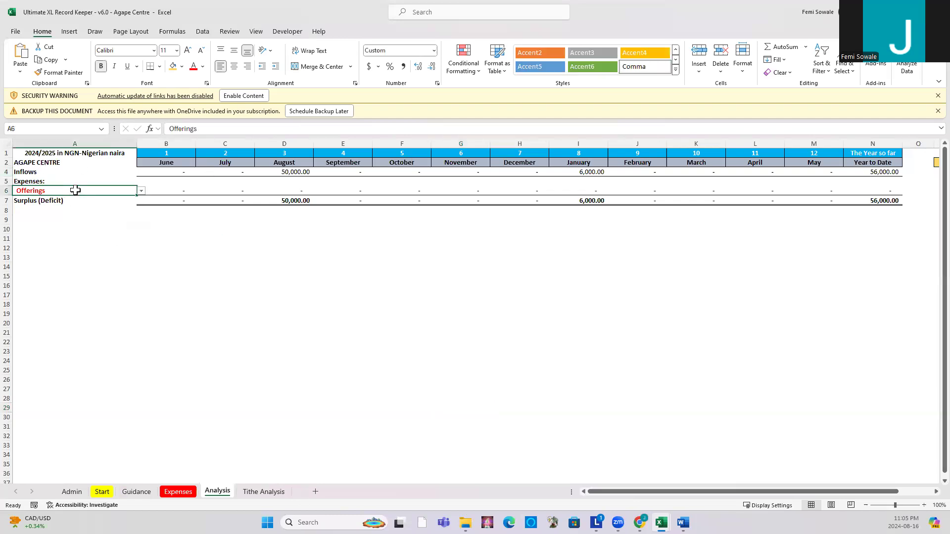
{"action": "left_click", "coordinate": [142, 191]}
{"action": "left_click", "coordinate": [100, 199]}
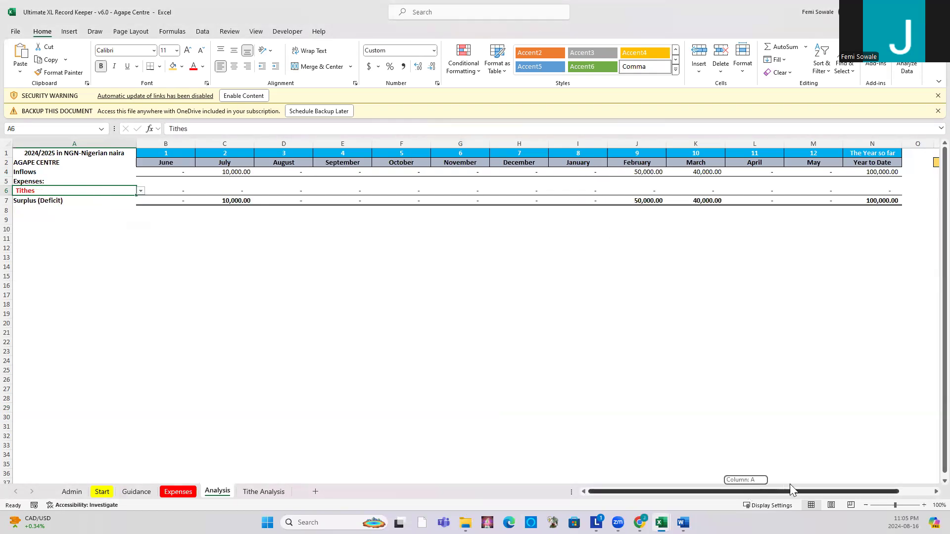
- Switch the Analysis sheet's fiscal year in P2 to 2025/2026, then back to 2024/2025
{"action": "left_click_drag", "start_coordinate": [749, 490], "coordinate": [782, 490]}
{"action": "left_click", "coordinate": [882, 163]}
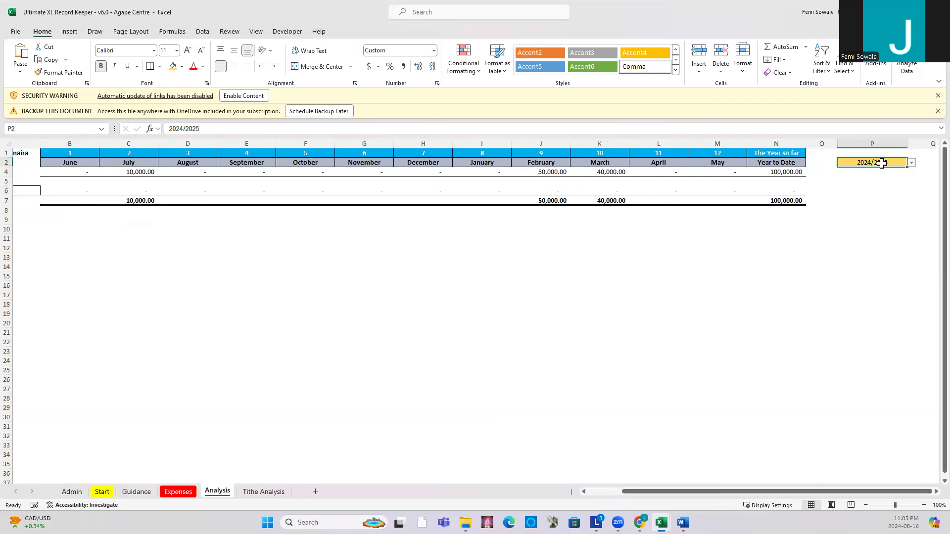
{"action": "left_click", "coordinate": [911, 162]}
{"action": "left_click", "coordinate": [902, 180]}
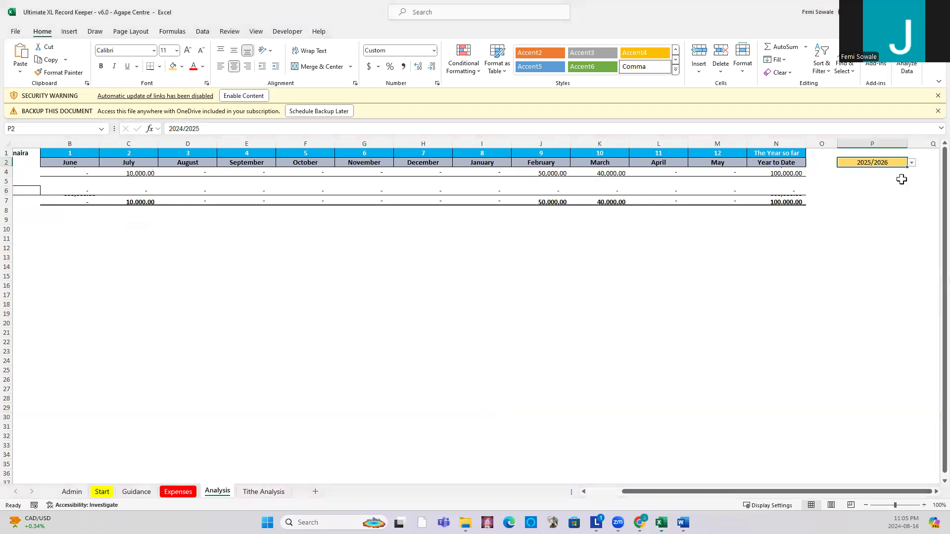
{"action": "left_click", "coordinate": [911, 163]}
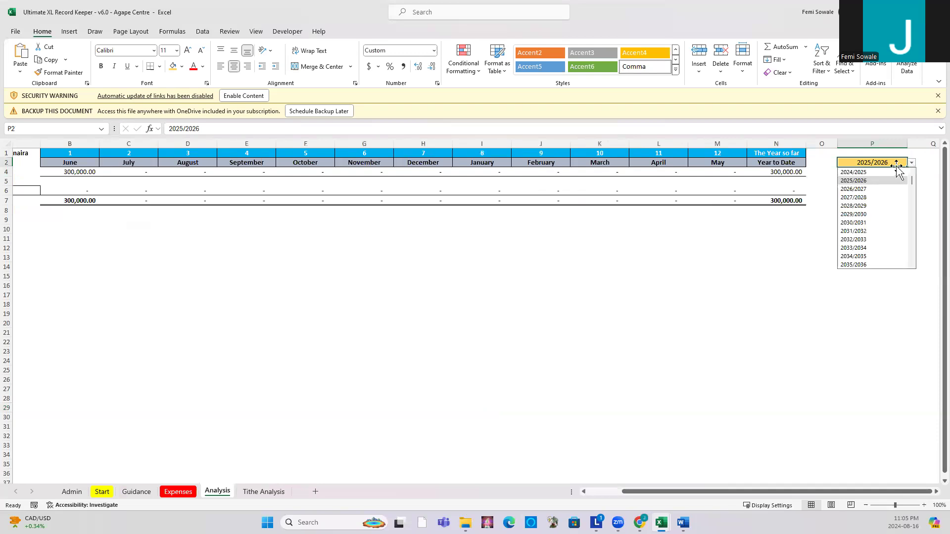
{"action": "left_click", "coordinate": [883, 172]}
- Change the analysed category in A6 to Offerings, then to Donations and finally to Pledges
{"action": "left_click_drag", "start_coordinate": [769, 490], "coordinate": [54, 184]}
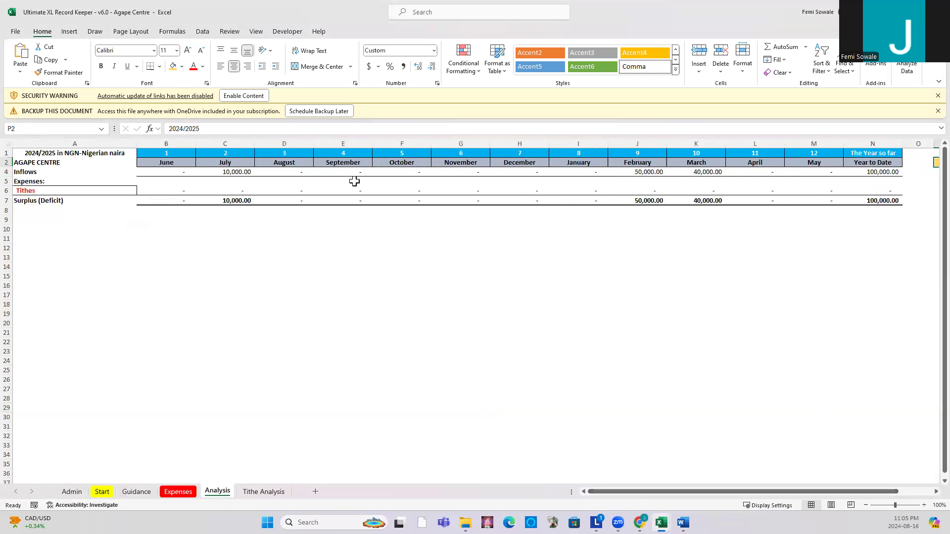
{"action": "left_click", "coordinate": [126, 190]}
{"action": "left_click", "coordinate": [141, 191]}
{"action": "left_click", "coordinate": [113, 209]}
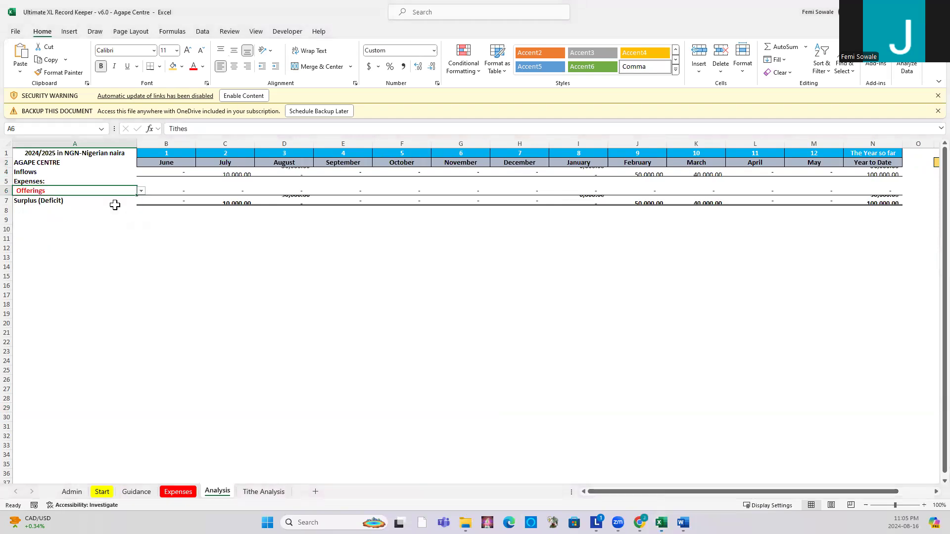
{"action": "left_click", "coordinate": [141, 191]}
{"action": "left_click", "coordinate": [110, 218]}
{"action": "left_click", "coordinate": [141, 191]}
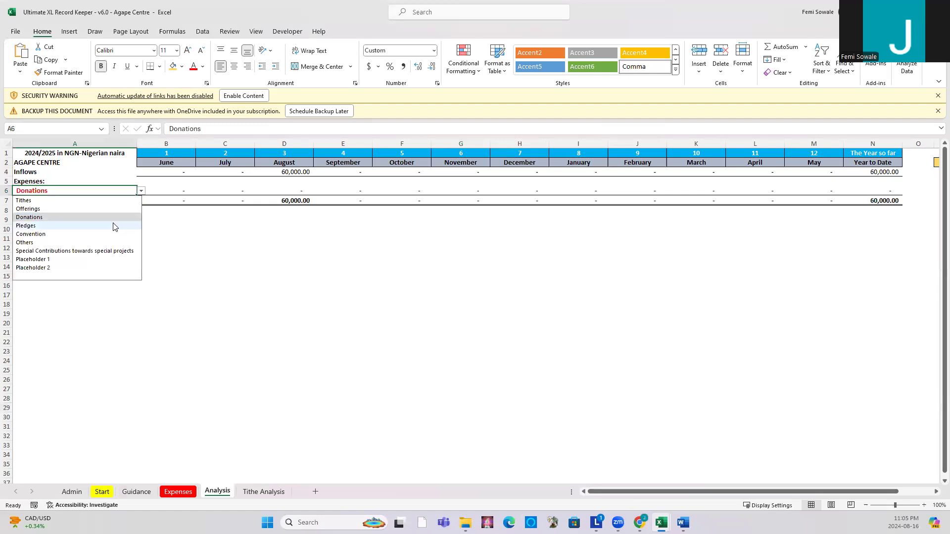
{"action": "left_click", "coordinate": [115, 226]}
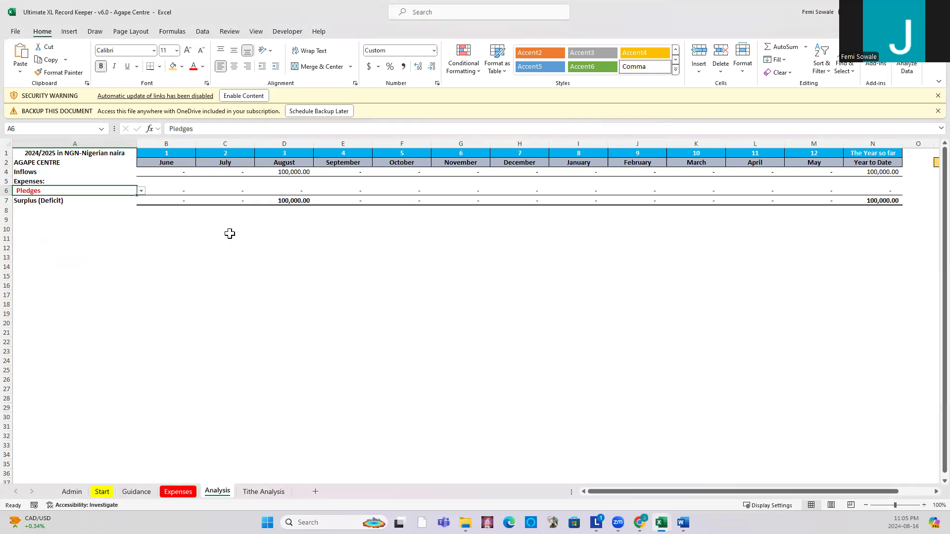
- Run the income statement from the Guidance sheet and look over its inflow categories in A3:A10
{"action": "left_click", "coordinate": [137, 492]}
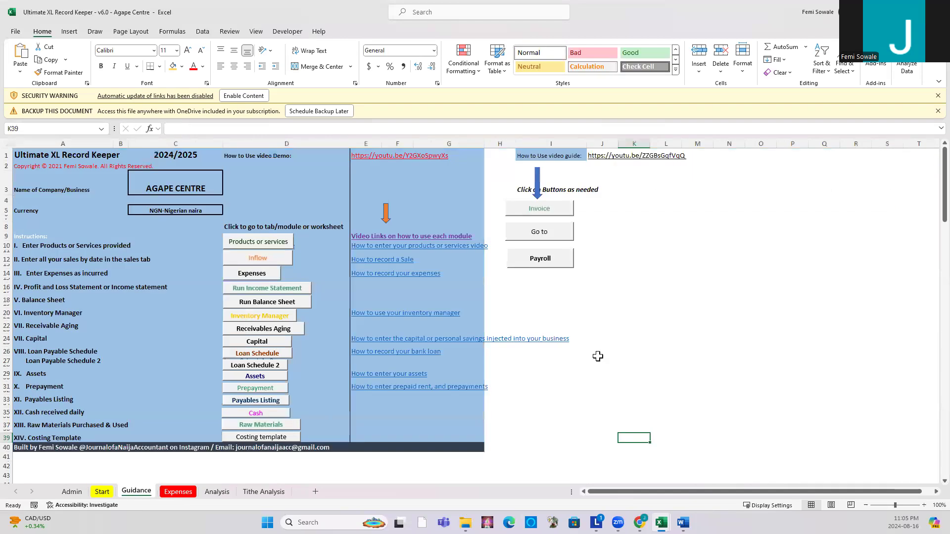
{"action": "left_click", "coordinate": [294, 291]}
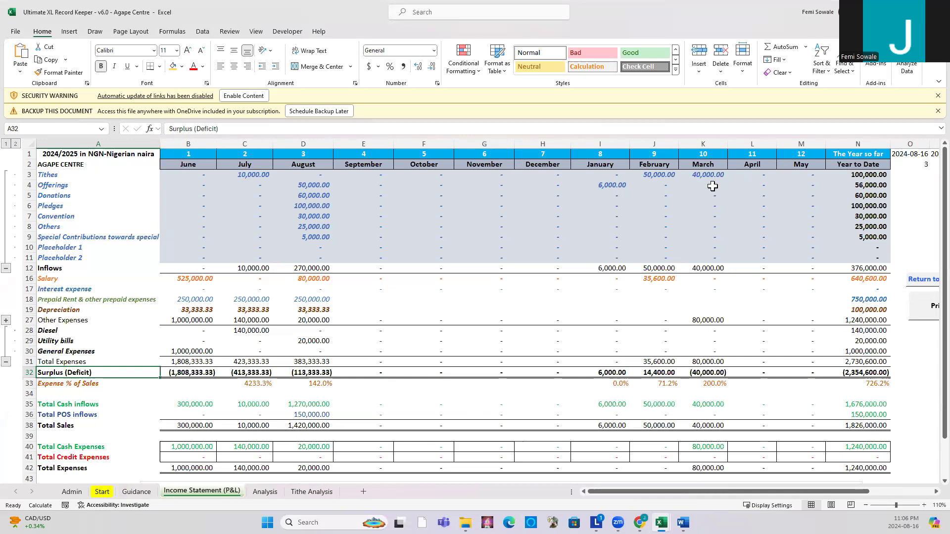
{"action": "left_click_drag", "start_coordinate": [58, 176], "coordinate": [58, 247]}
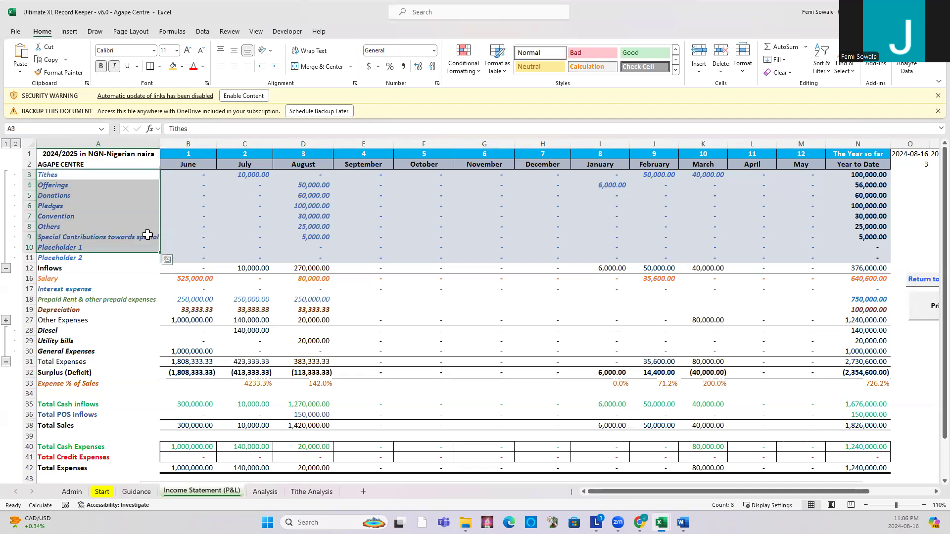
- Collapse all outline groups of the income statement, expanding only the inflow detail rows 3 to 11
{"action": "left_click", "coordinate": [6, 144]}
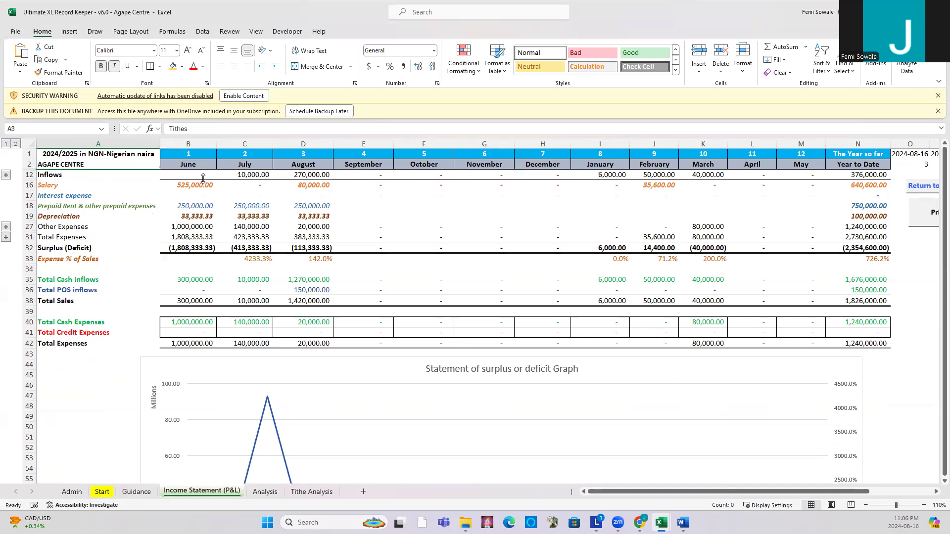
{"action": "left_click", "coordinate": [15, 144]}
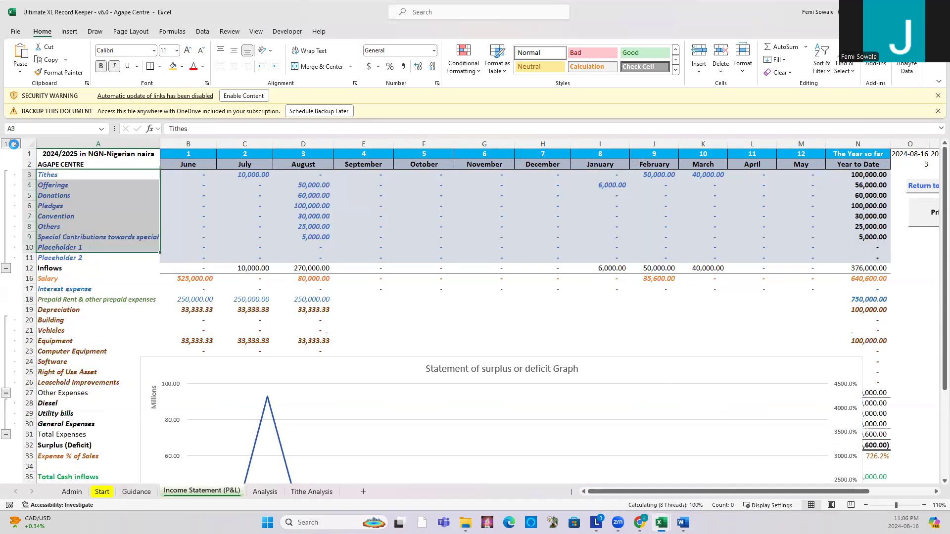
{"action": "left_click", "coordinate": [5, 144]}
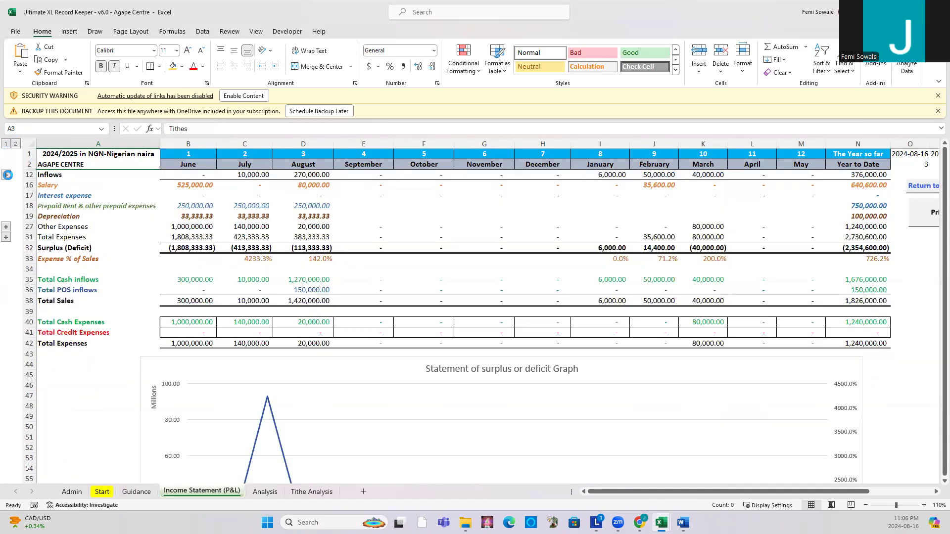
{"action": "left_click", "coordinate": [5, 174]}
- Inspect the October salary formula in F16 and the June prepaid rent formula in B18
{"action": "left_click", "coordinate": [431, 283]}
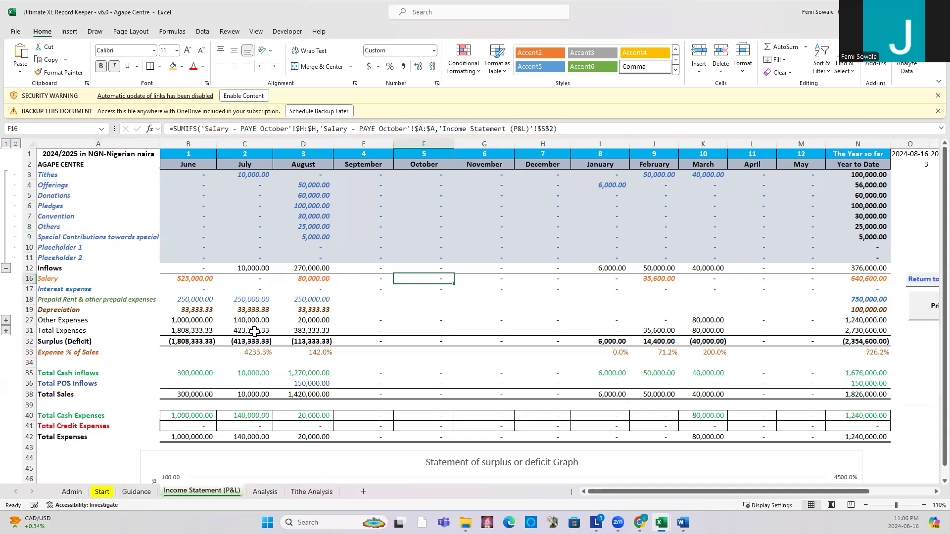
{"action": "left_click", "coordinate": [54, 298]}
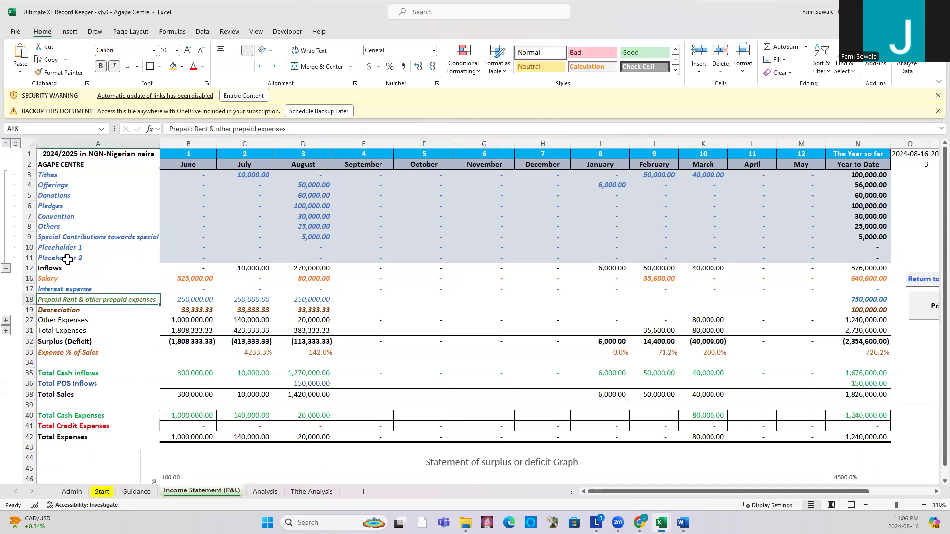
{"action": "left_click", "coordinate": [189, 300]}
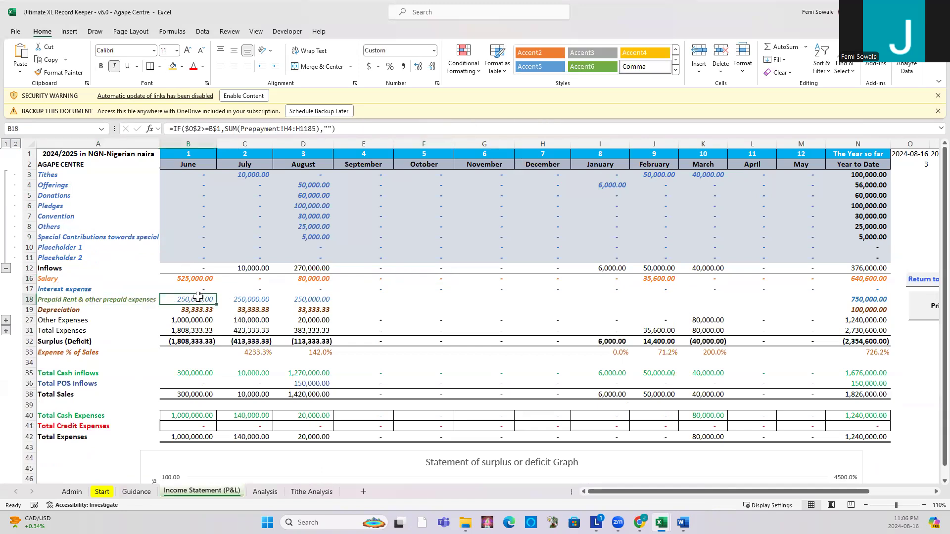
- Expand the depreciation detail rows 20 to 26 and the other expense detail rows 28 to 30
{"action": "left_click", "coordinate": [6, 321]}
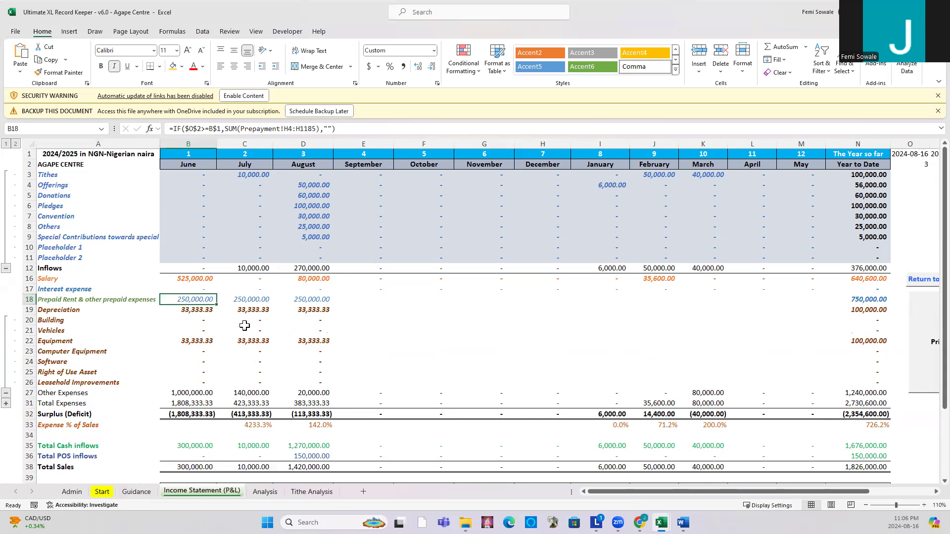
{"action": "left_click", "coordinate": [7, 405]}
{"action": "scroll", "coordinate": [36, 346], "scroll_direction": "down", "scroll_amount": 2}
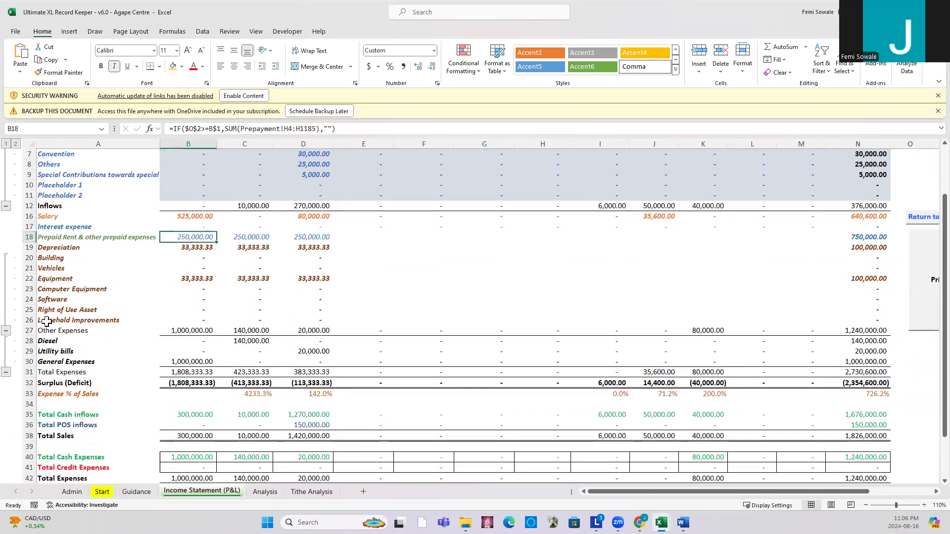
- Look over the Diesel, Utility bills, General Expenses and Surplus (Deficit) rows, including the June surplus formula in B32
{"action": "left_click", "coordinate": [54, 340]}
{"action": "left_click", "coordinate": [42, 351]}
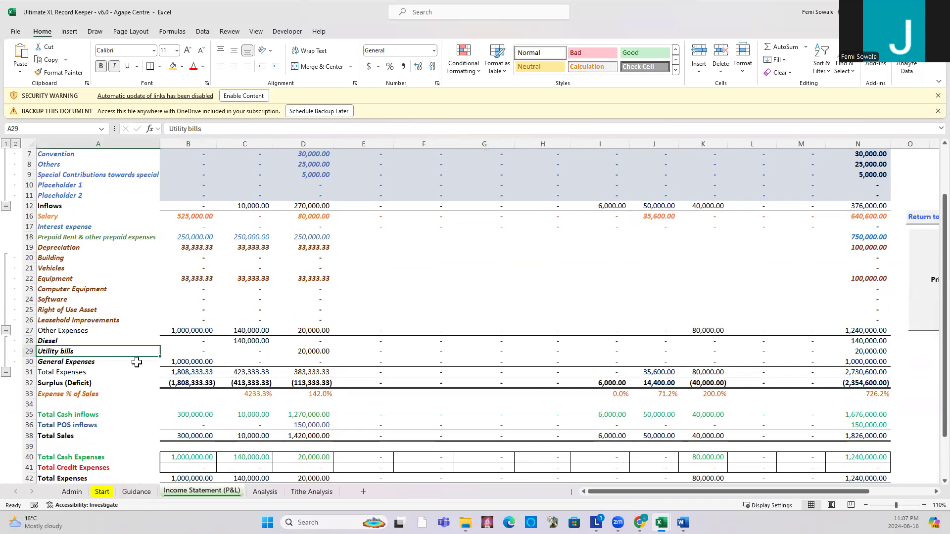
{"action": "left_click", "coordinate": [68, 364]}
{"action": "scroll", "coordinate": [132, 350], "scroll_direction": "down", "scroll_amount": 1}
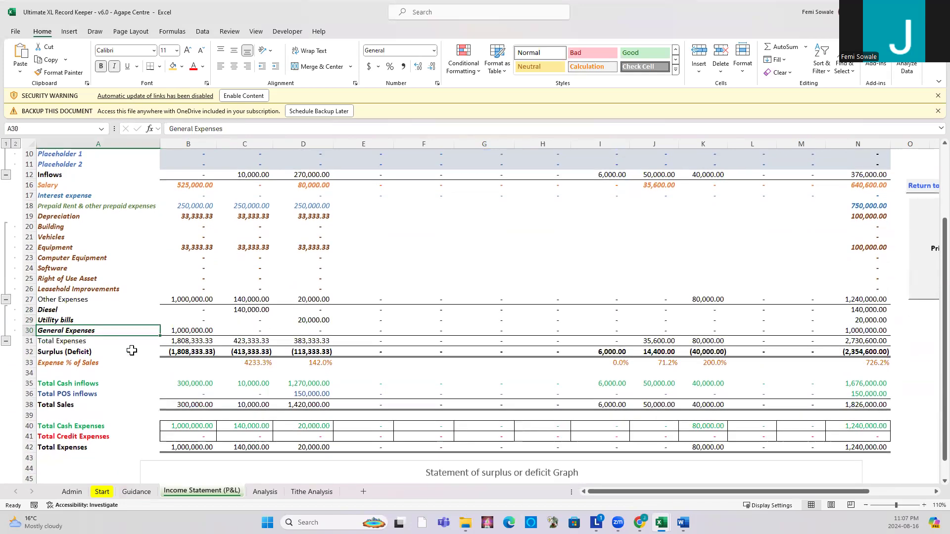
{"action": "left_click", "coordinate": [60, 352]}
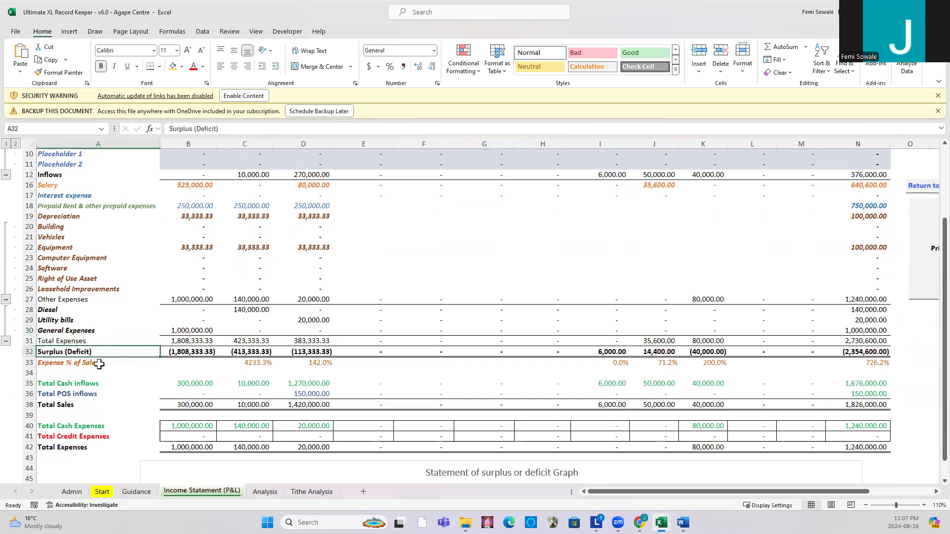
{"action": "left_click", "coordinate": [187, 351]}
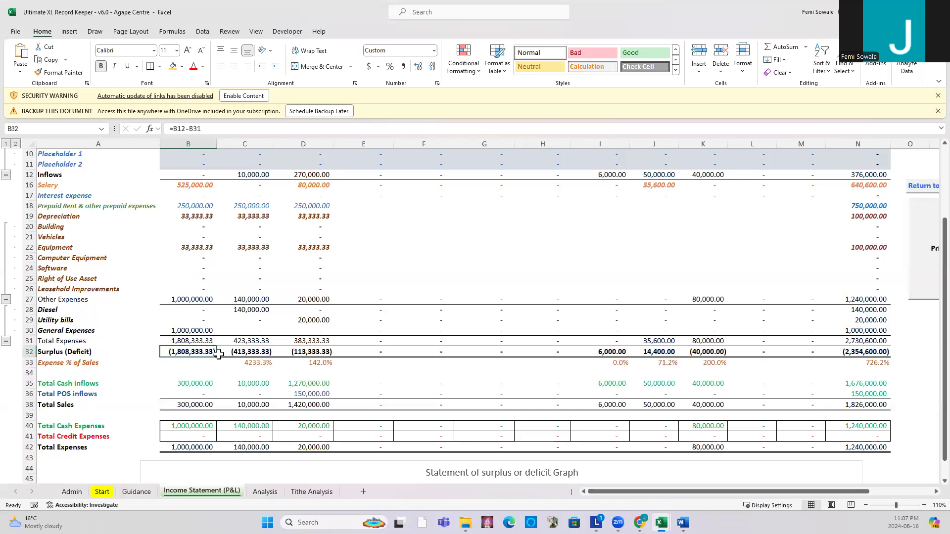
- Switch the income statement's fiscal year in S2 to 2025/2026, then to 2026/2027, and back to 2024/2025
{"action": "scroll", "coordinate": [343, 346], "scroll_direction": "up", "scroll_amount": 3}
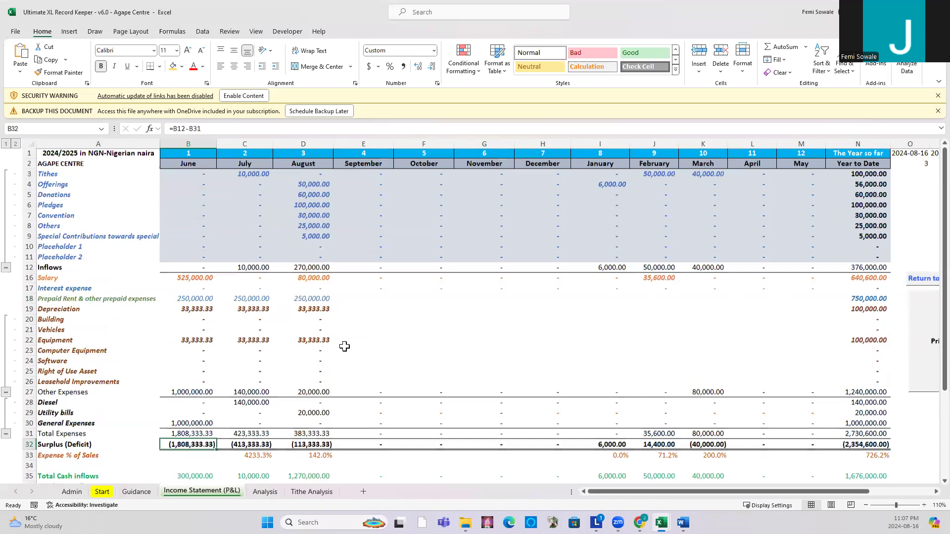
{"action": "left_click_drag", "start_coordinate": [761, 491], "coordinate": [881, 468]}
{"action": "left_click", "coordinate": [883, 167]}
{"action": "left_click", "coordinate": [908, 167]}
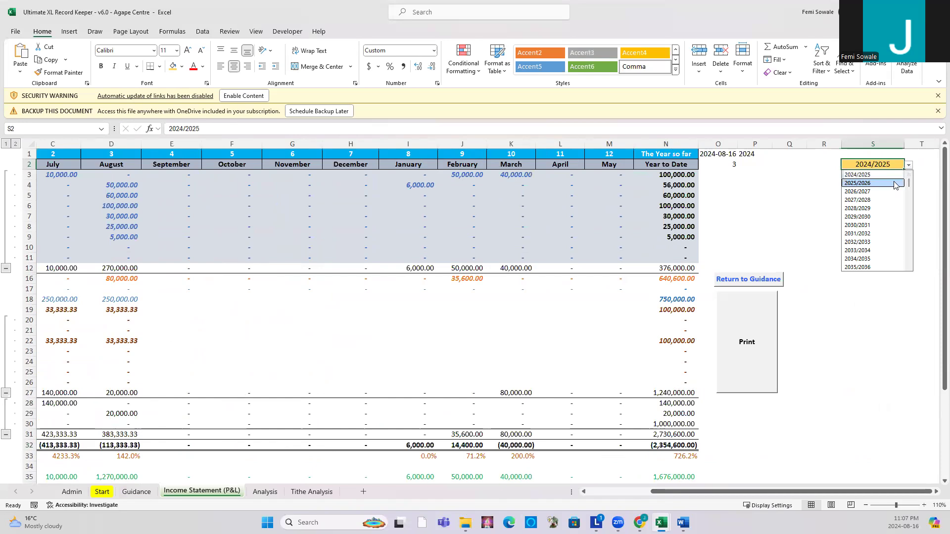
{"action": "left_click", "coordinate": [895, 183]}
{"action": "left_click", "coordinate": [909, 164]}
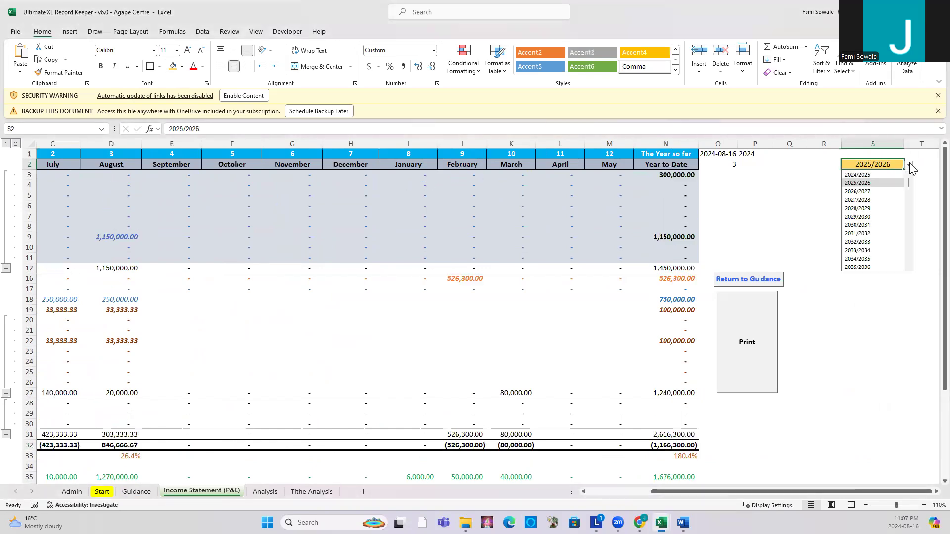
{"action": "left_click", "coordinate": [886, 192]}
{"action": "left_click", "coordinate": [910, 166]}
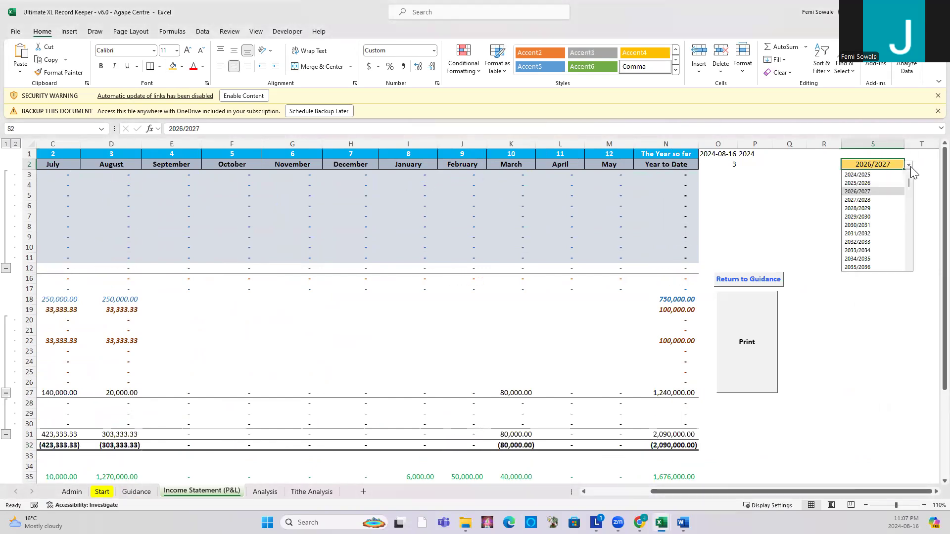
{"action": "left_click", "coordinate": [864, 174]}
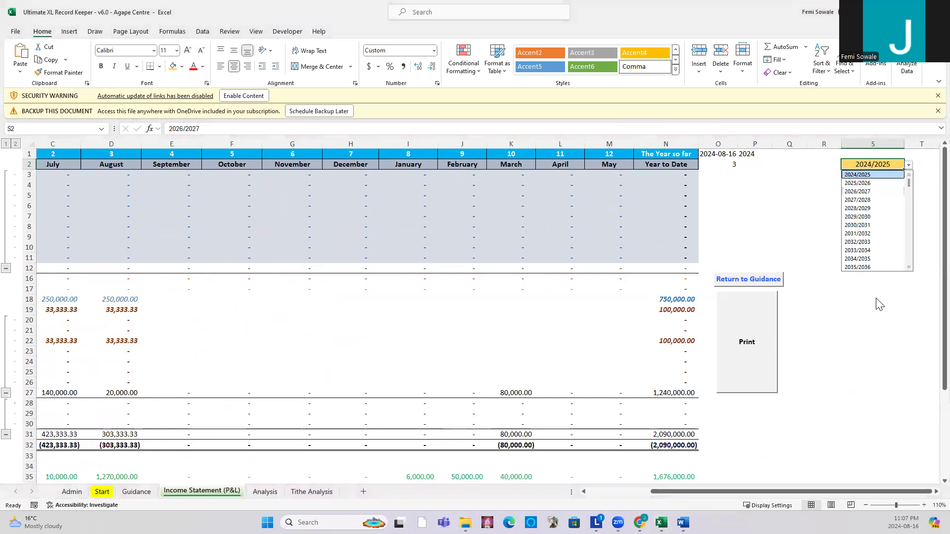
{"action": "left_click_drag", "start_coordinate": [827, 490], "coordinate": [618, 492]}
{"action": "left_click_drag", "start_coordinate": [813, 491], "coordinate": [870, 491]}
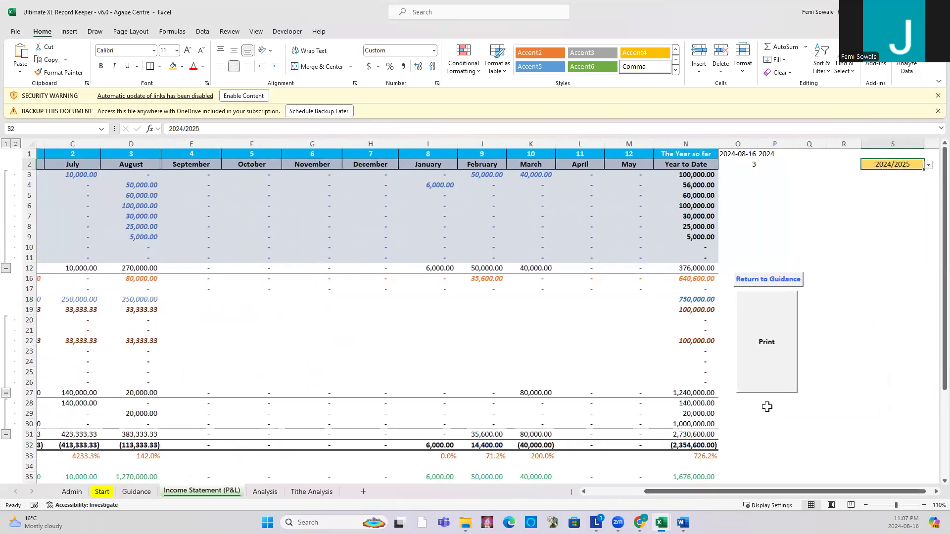
{"action": "left_click_drag", "start_coordinate": [666, 490], "coordinate": [516, 479]}
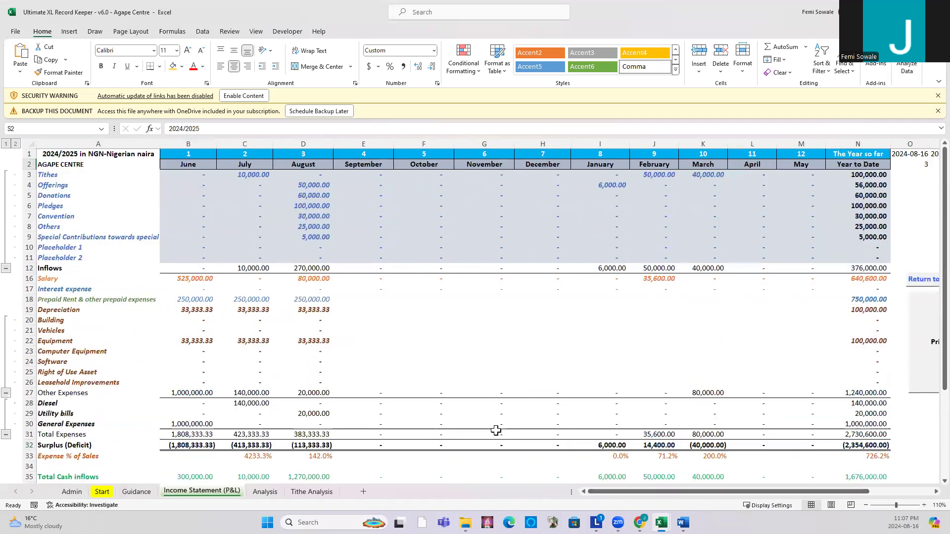
- Return to the Guidance sheet and open the Payroll module's monthly salary sheets
{"action": "left_click", "coordinate": [139, 493]}
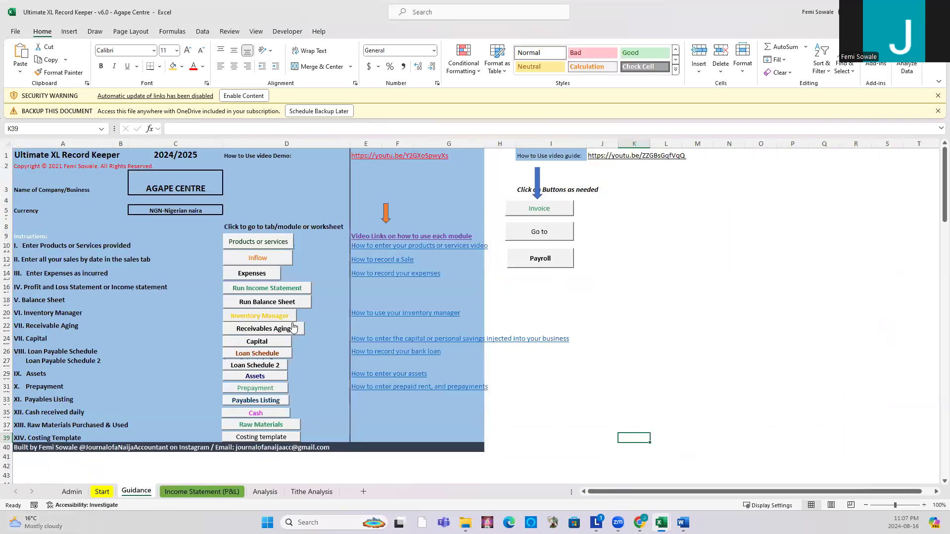
{"action": "left_click", "coordinate": [540, 258]}
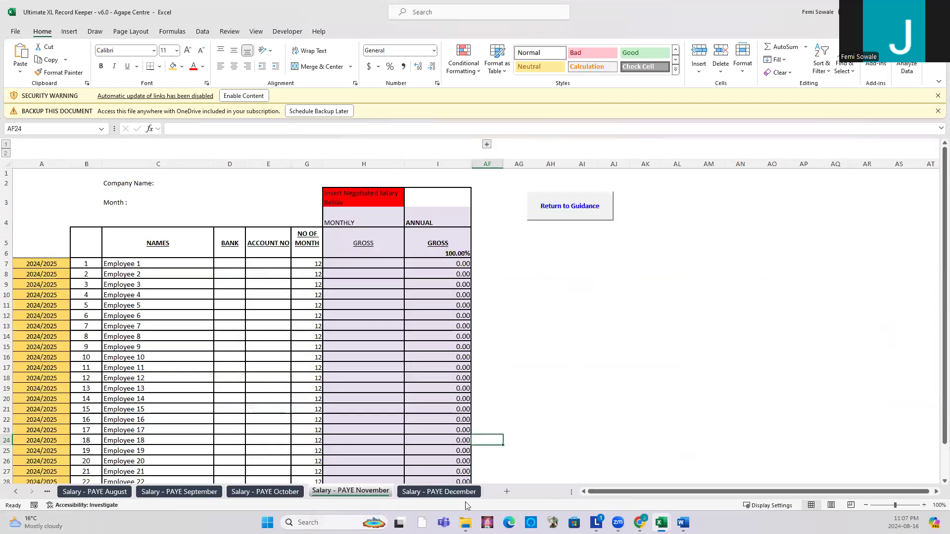
- On the November salary sheet, check the fiscal year options in A7 and the first employee's name, account number and monthly gross cells
{"action": "left_click", "coordinate": [41, 264]}
{"action": "left_click", "coordinate": [76, 267]}
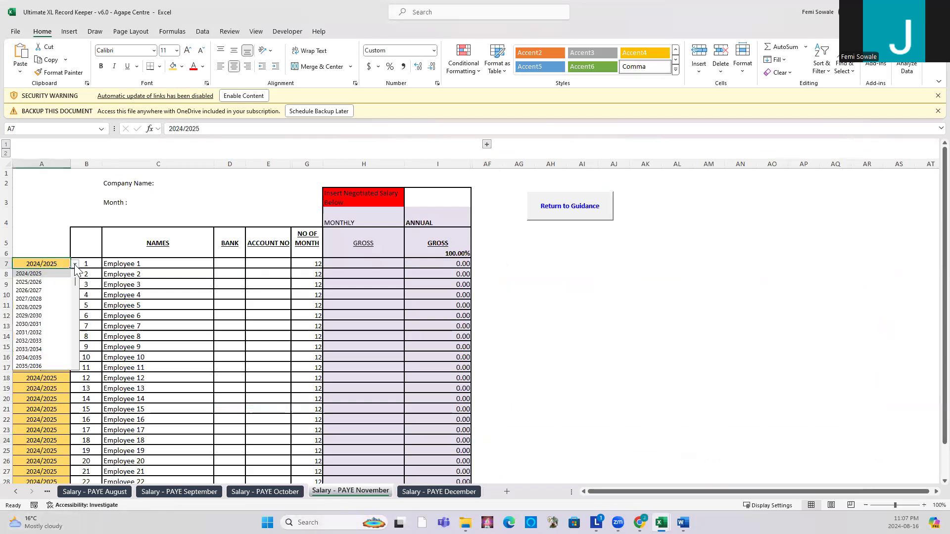
{"action": "left_click", "coordinate": [44, 233]}
{"action": "left_click", "coordinate": [142, 264]}
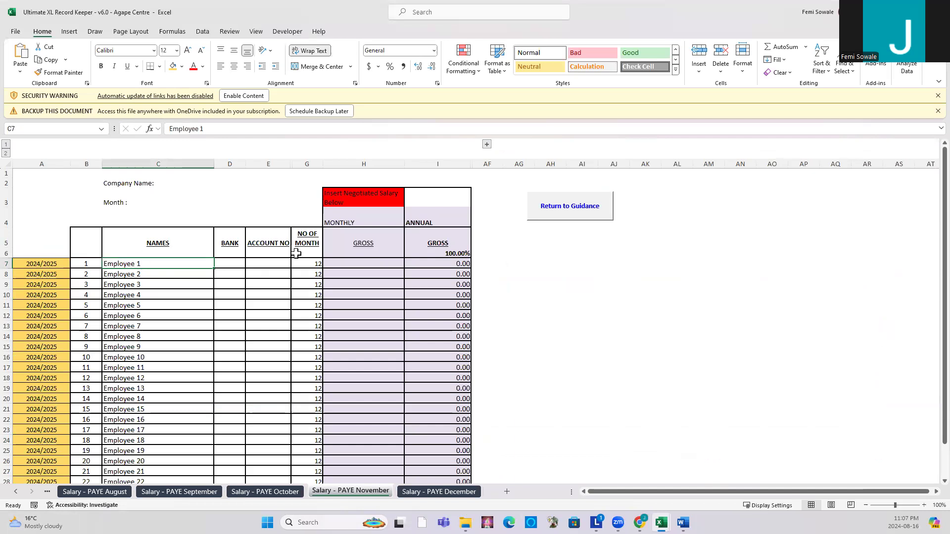
{"action": "left_click", "coordinate": [267, 262]}
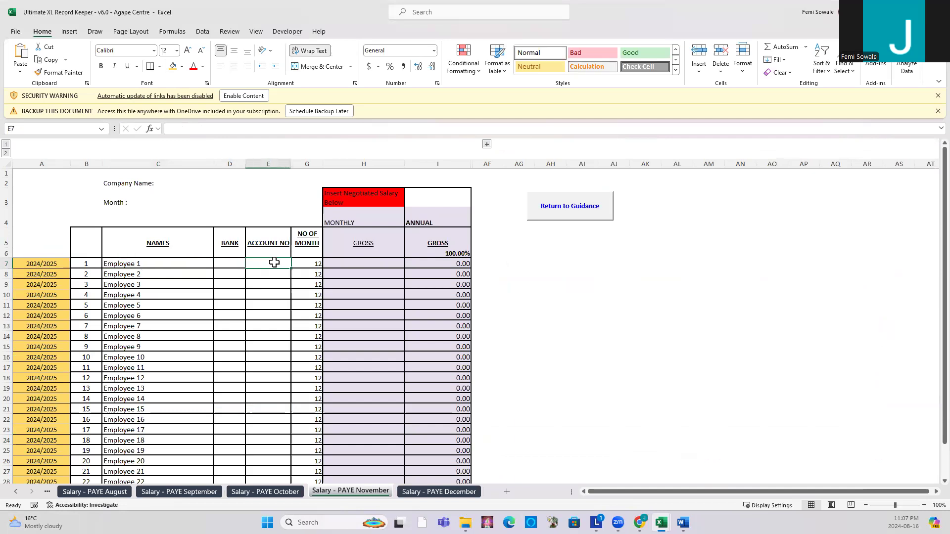
{"action": "left_click", "coordinate": [349, 266]}
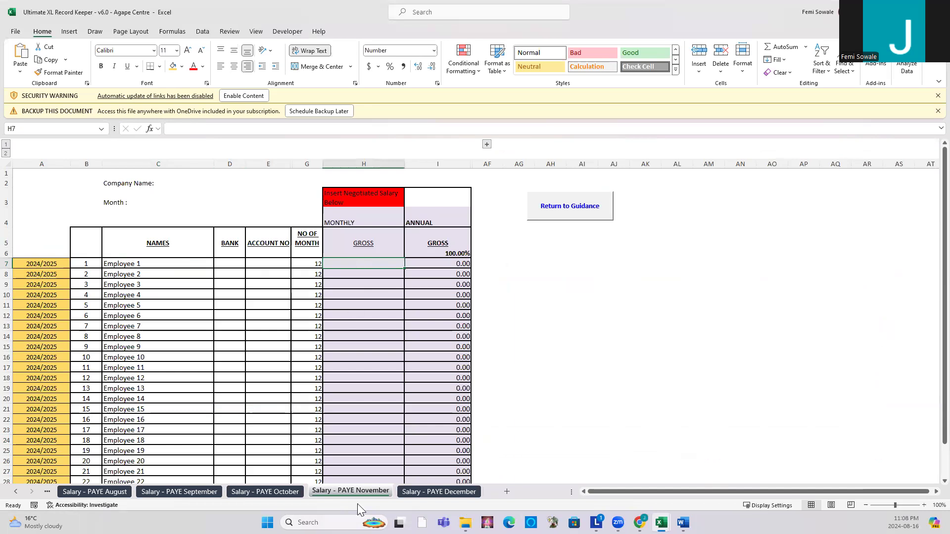
- View the August and September salary sheets, then return to the Guidance sheet
{"action": "left_click", "coordinate": [94, 491]}
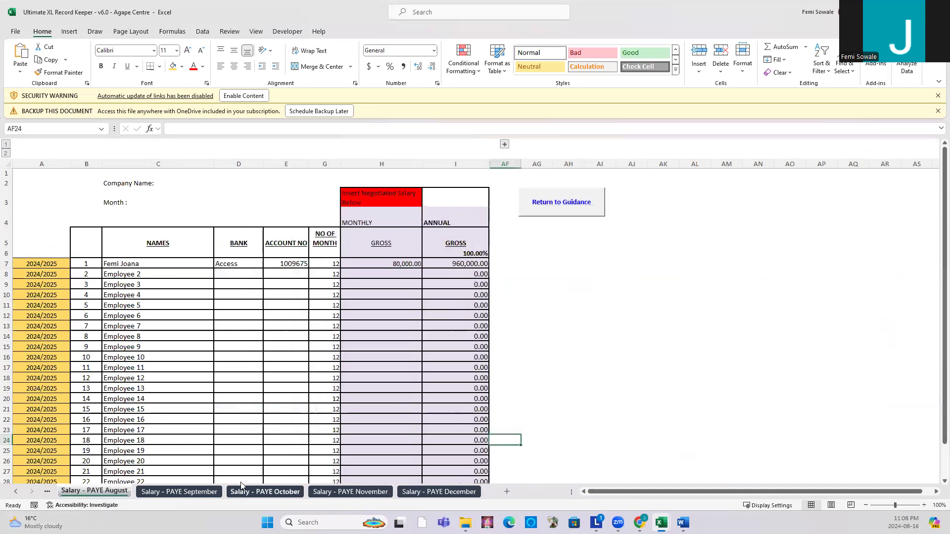
{"action": "left_click", "coordinate": [179, 491]}
{"action": "left_click", "coordinate": [16, 492]}
{"action": "left_click", "coordinate": [16, 491]}
{"action": "left_click", "coordinate": [16, 491]}
{"action": "left_click", "coordinate": [529, 212]}
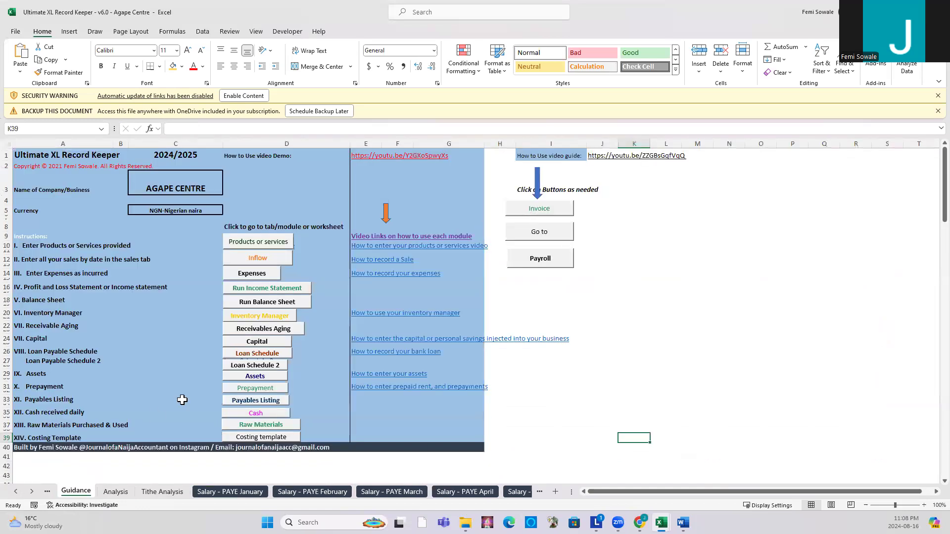
- Run the income statement from the Guidance sheet and look over its Salary and Prepaid Rent & other prepaid expenses rows
{"action": "left_click", "coordinate": [267, 289]}
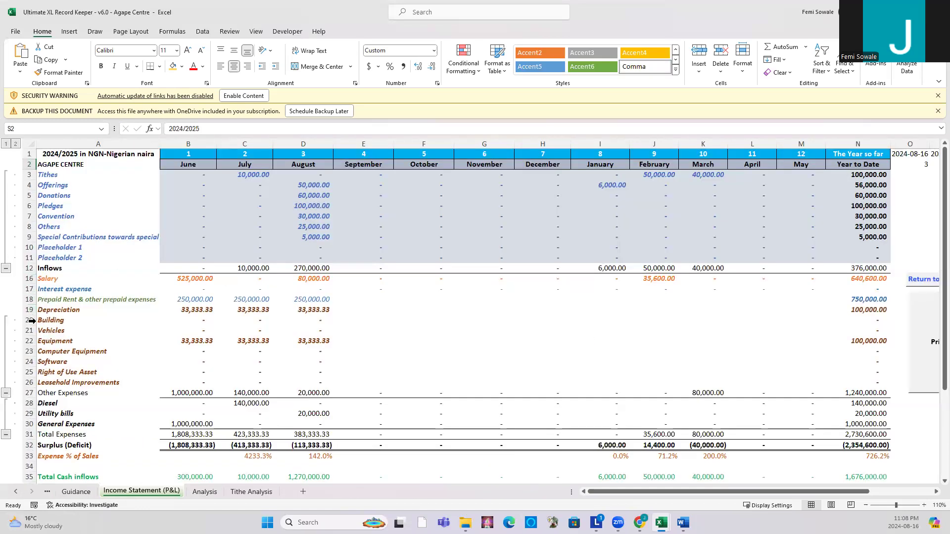
{"action": "left_click", "coordinate": [47, 283]}
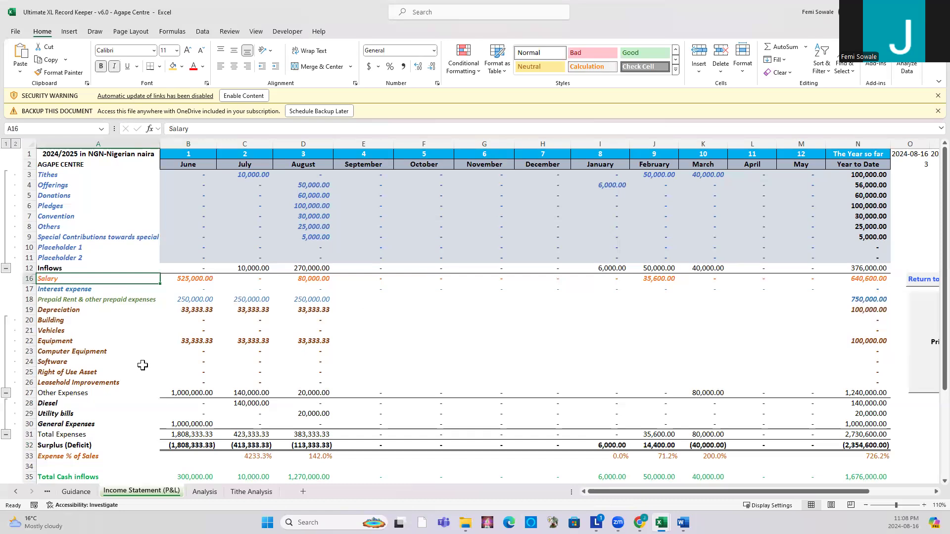
{"action": "scroll", "coordinate": [117, 356], "scroll_direction": "down", "scroll_amount": 1}
{"action": "scroll", "coordinate": [116, 346], "scroll_direction": "up", "scroll_amount": 1}
{"action": "scroll", "coordinate": [90, 349], "scroll_direction": "down", "scroll_amount": 1}
{"action": "scroll", "coordinate": [89, 360], "scroll_direction": "up", "scroll_amount": 1}
{"action": "scroll", "coordinate": [74, 322], "scroll_direction": "down", "scroll_amount": 1}
{"action": "scroll", "coordinate": [49, 265], "scroll_direction": "up", "scroll_amount": 1}
{"action": "left_click", "coordinate": [45, 299]}
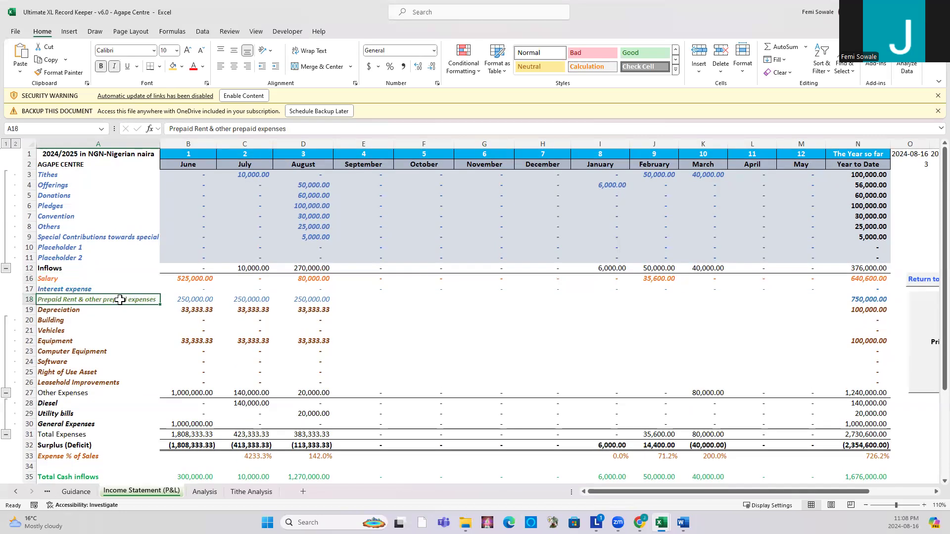
- Open the Prepayment module from the Guidance sheet and examine the Prepaid rent entry's date, type, description and cost in row 4
{"action": "left_click", "coordinate": [76, 492]}
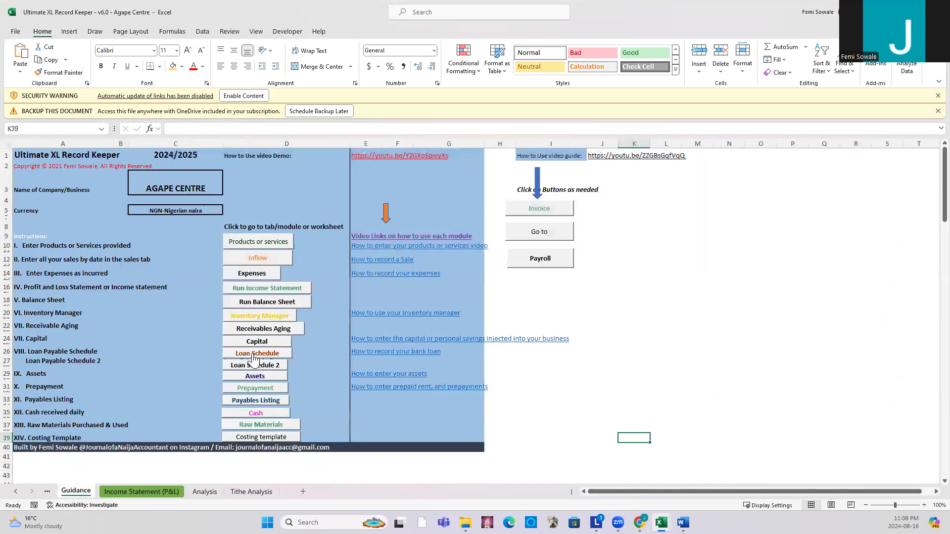
{"action": "left_click", "coordinate": [245, 388]}
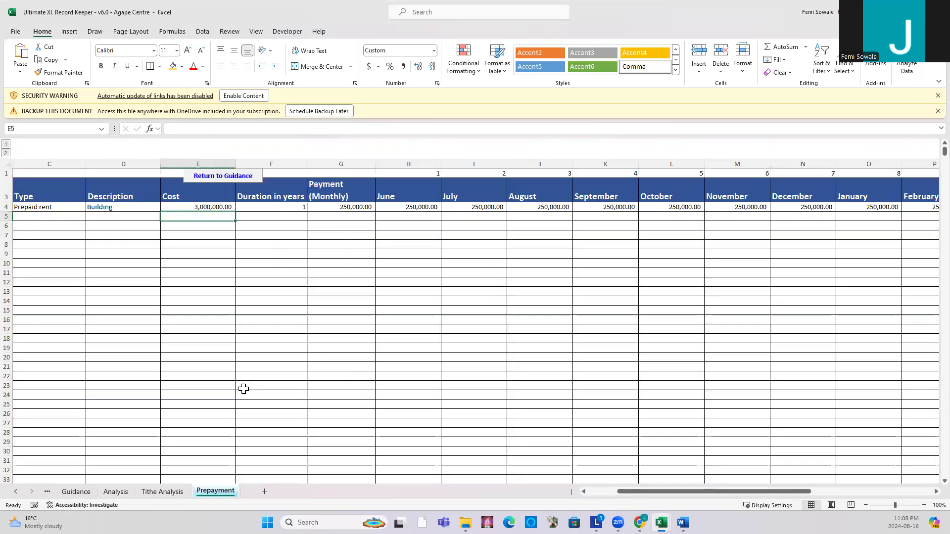
{"action": "scroll", "coordinate": [530, 494], "scroll_direction": "left", "scroll_amount": 2}
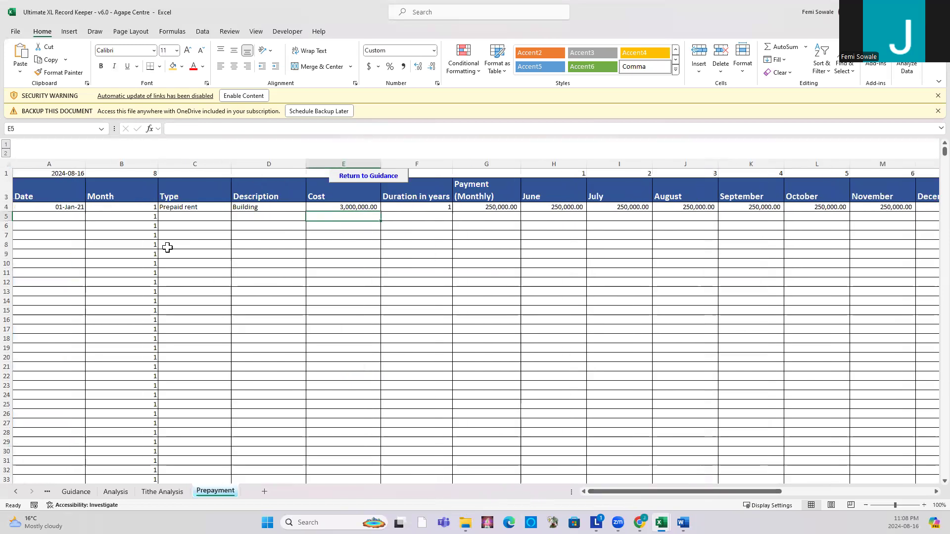
{"action": "left_click", "coordinate": [57, 208]}
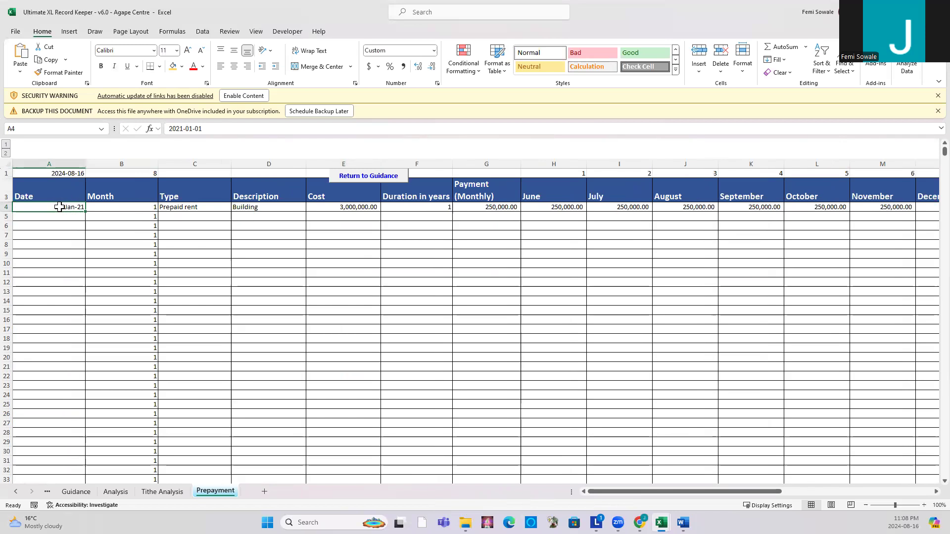
{"action": "left_click", "coordinate": [171, 208]}
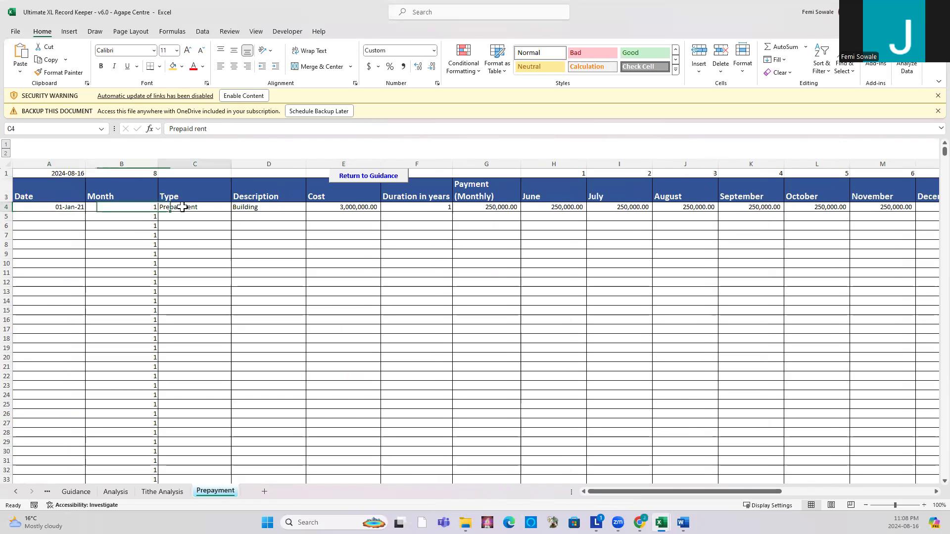
{"action": "left_click", "coordinate": [276, 208]}
{"action": "left_click", "coordinate": [354, 207]}
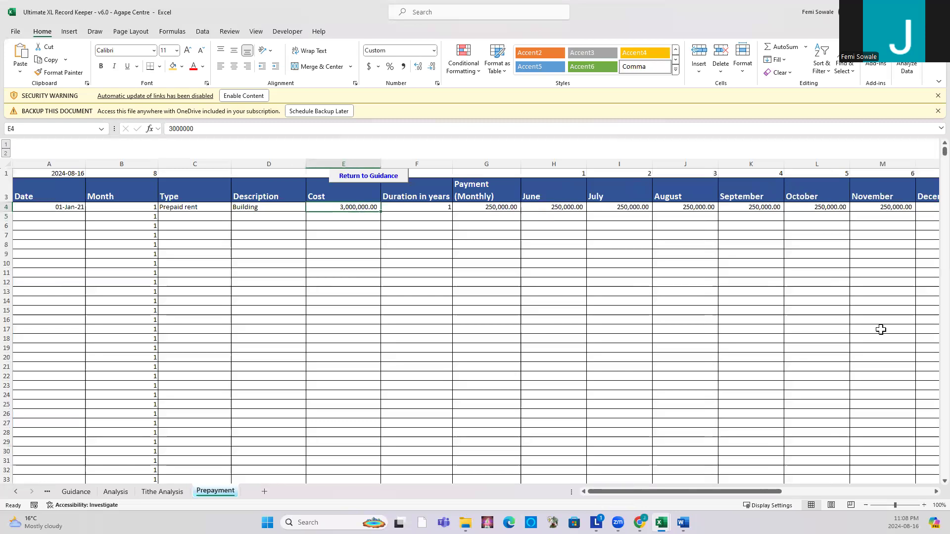
- Go back to the income statement through Guidance and check the prepaid rent amounts for June to August and the September cell E18
{"action": "left_click", "coordinate": [77, 492]}
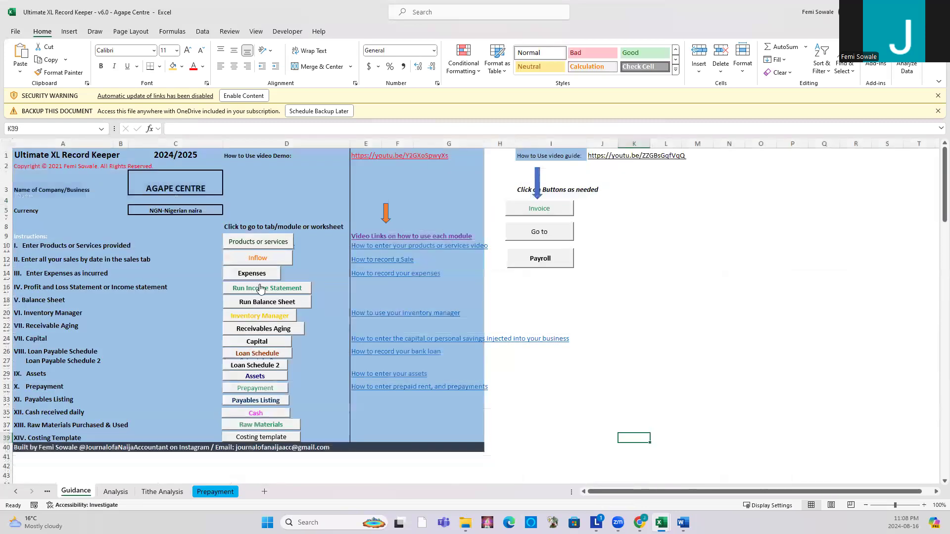
{"action": "left_click", "coordinate": [261, 287]}
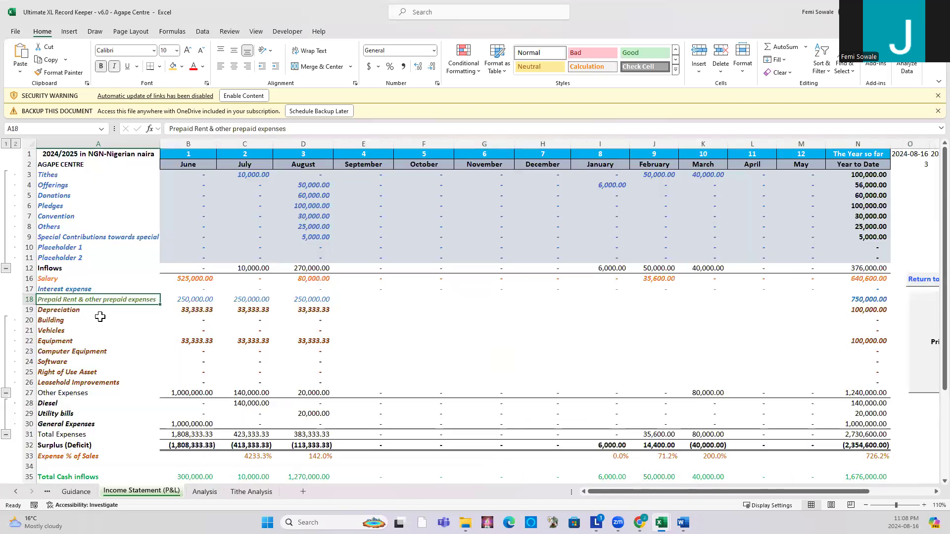
{"action": "left_click_drag", "start_coordinate": [186, 300], "coordinate": [322, 299]}
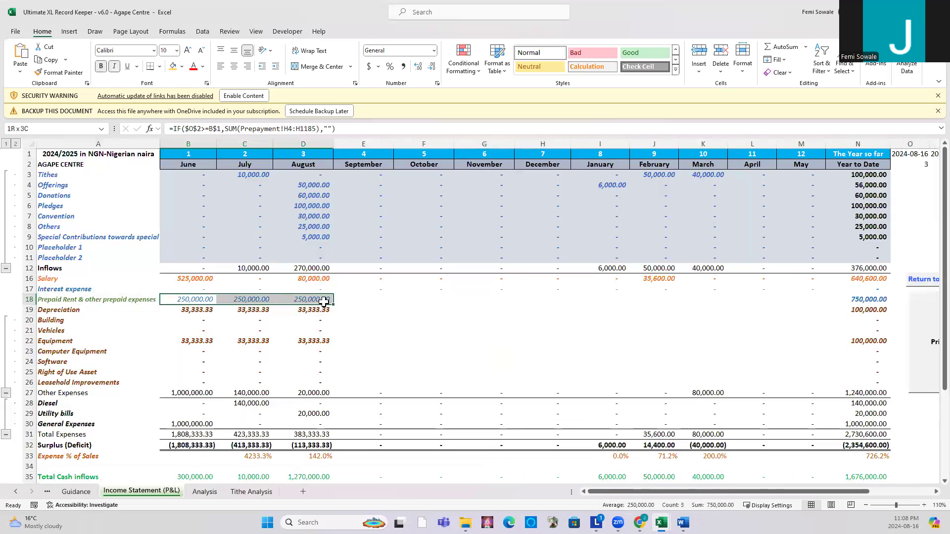
{"action": "left_click", "coordinate": [363, 300]}
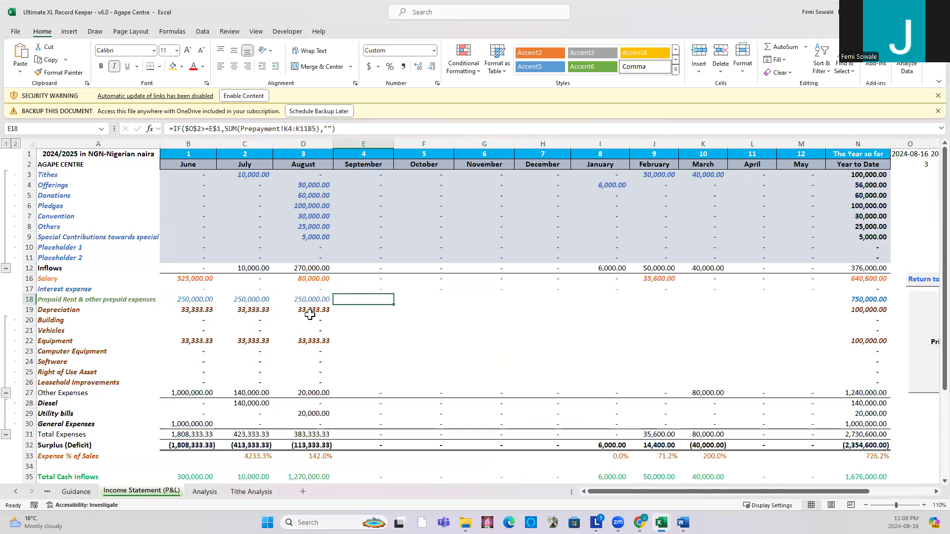
- Open the Assets module from the Guidance sheet and view the asset register from its Date column onward
{"action": "left_click", "coordinate": [87, 492]}
{"action": "left_click", "coordinate": [254, 380]}
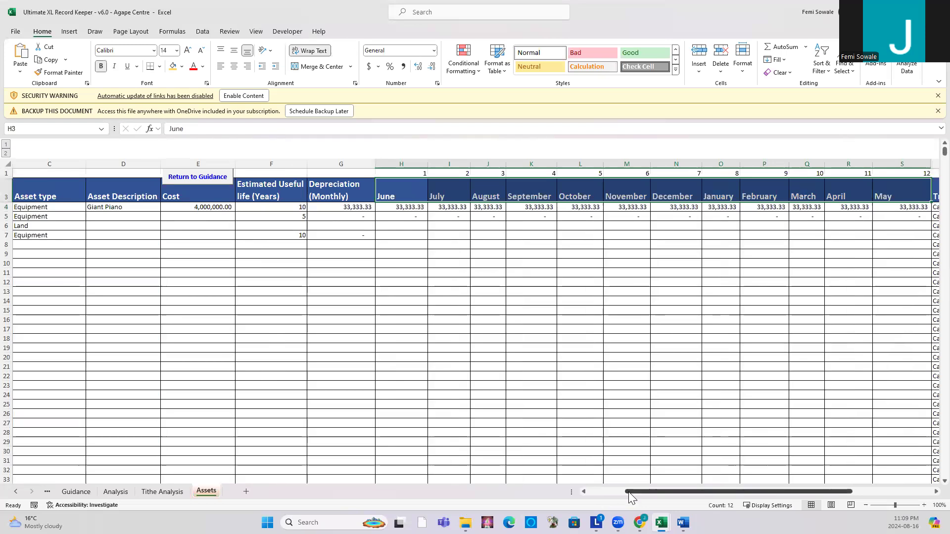
{"action": "left_click_drag", "start_coordinate": [633, 492], "coordinate": [595, 491]}
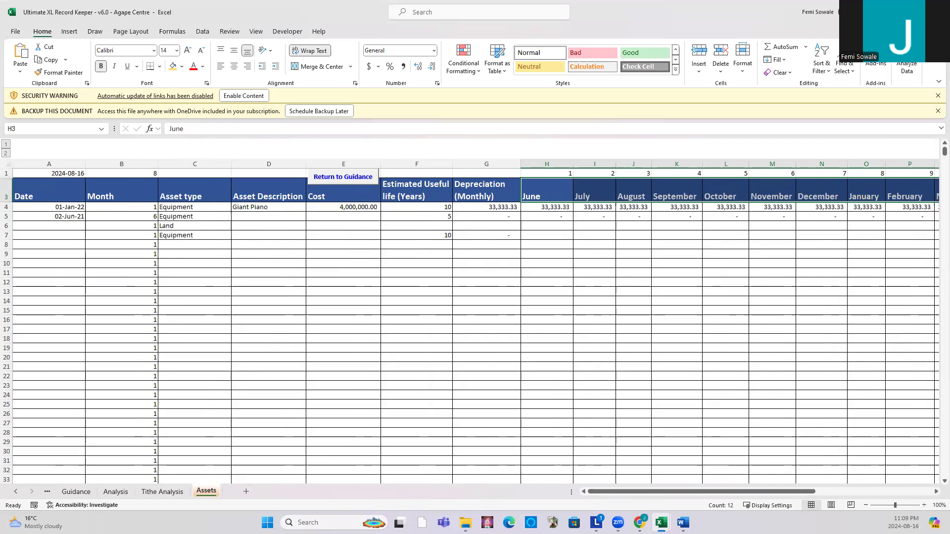
- Return to the Guidance sheet, then view the Tithe Analysis and Analysis sheets
{"action": "left_click", "coordinate": [79, 492]}
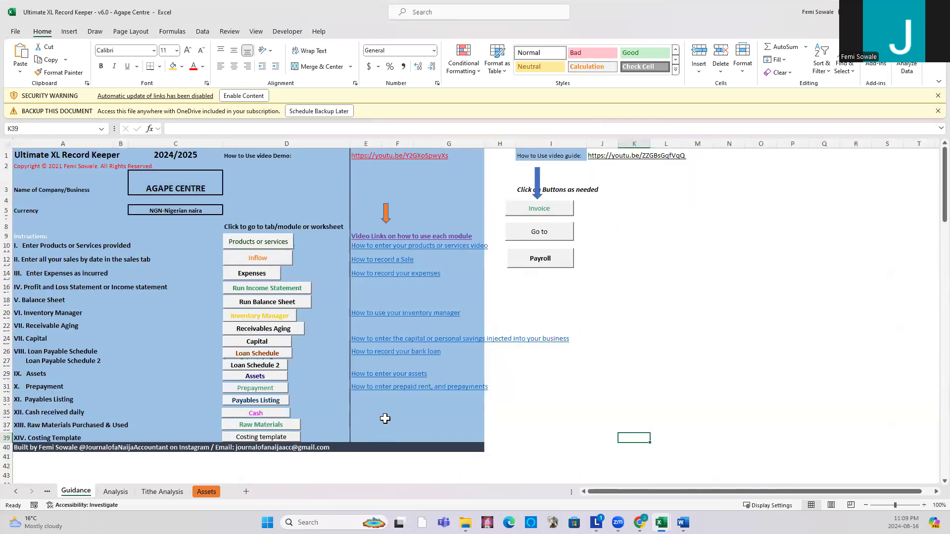
{"action": "left_click", "coordinate": [166, 491]}
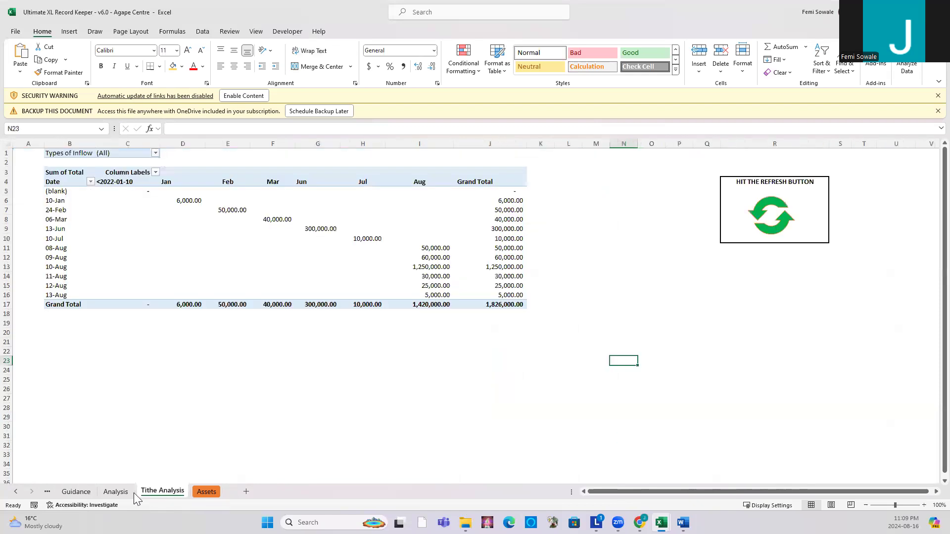
{"action": "left_click", "coordinate": [117, 492]}
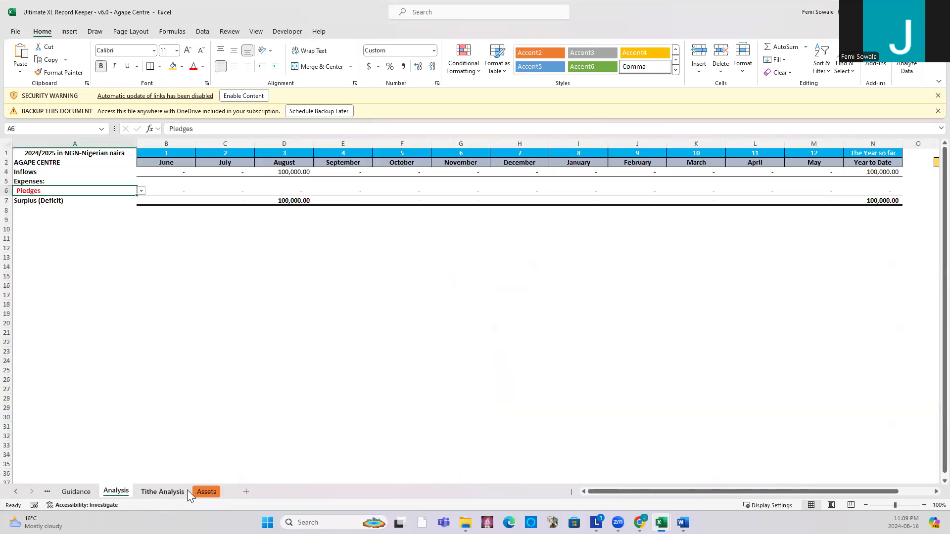
- Browse the workbook's list of hidden sheets in the Unhide dialog, then close it without unhiding any
{"action": "right_click", "coordinate": [120, 494]}
{"action": "left_click", "coordinate": [148, 452]}
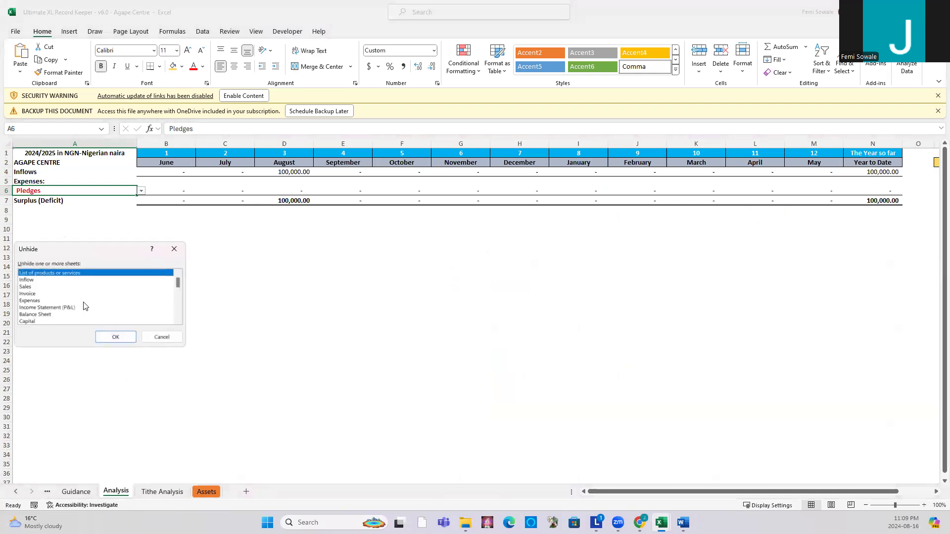
{"action": "scroll", "coordinate": [85, 306], "scroll_direction": "down", "scroll_amount": 1}
{"action": "scroll", "coordinate": [82, 309], "scroll_direction": "down", "scroll_amount": 1}
{"action": "scroll", "coordinate": [82, 310], "scroll_direction": "down", "scroll_amount": 1}
{"action": "scroll", "coordinate": [83, 313], "scroll_direction": "down", "scroll_amount": 1}
{"action": "scroll", "coordinate": [82, 316], "scroll_direction": "down", "scroll_amount": 2}
{"action": "scroll", "coordinate": [75, 324], "scroll_direction": "up", "scroll_amount": 4}
{"action": "scroll", "coordinate": [76, 324], "scroll_direction": "up", "scroll_amount": 1}
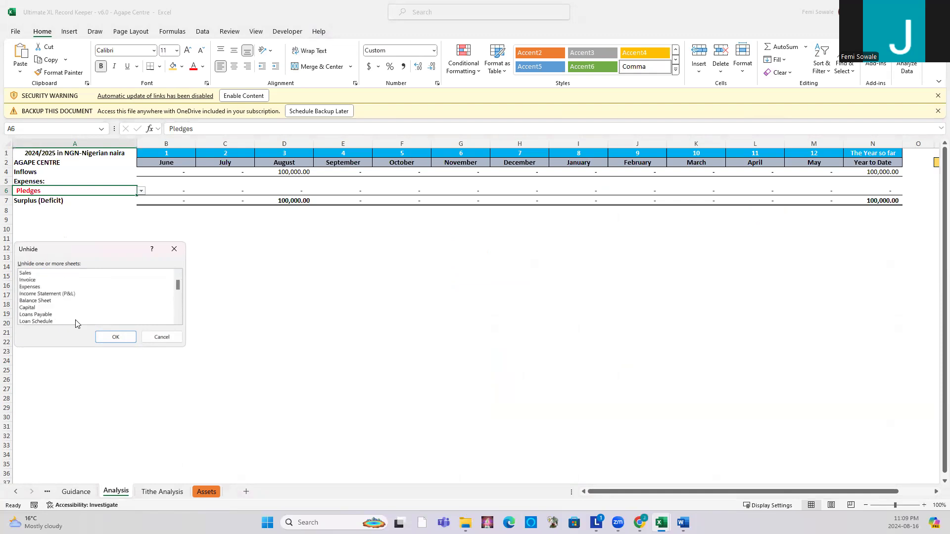
{"action": "scroll", "coordinate": [76, 324], "scroll_direction": "up", "scroll_amount": 1}
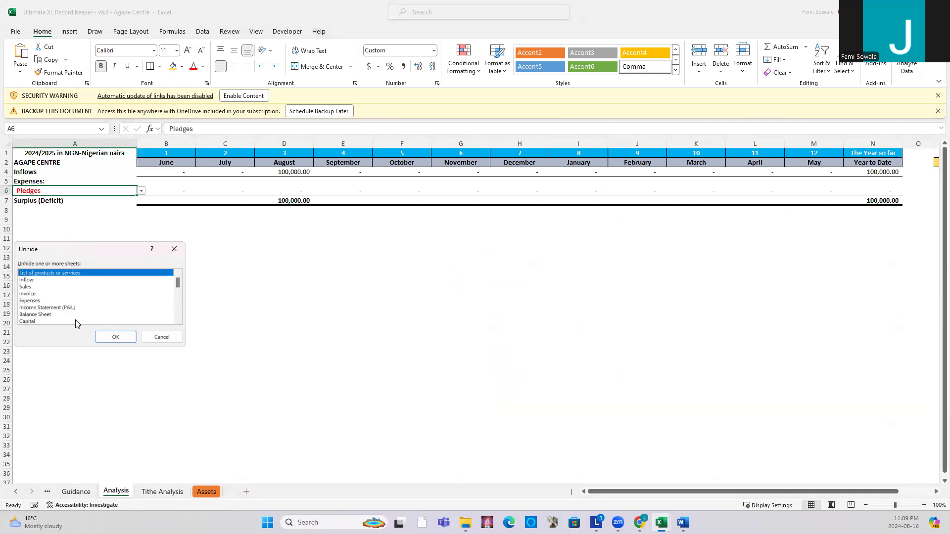
{"action": "scroll", "coordinate": [134, 319], "scroll_direction": "down", "scroll_amount": 3}
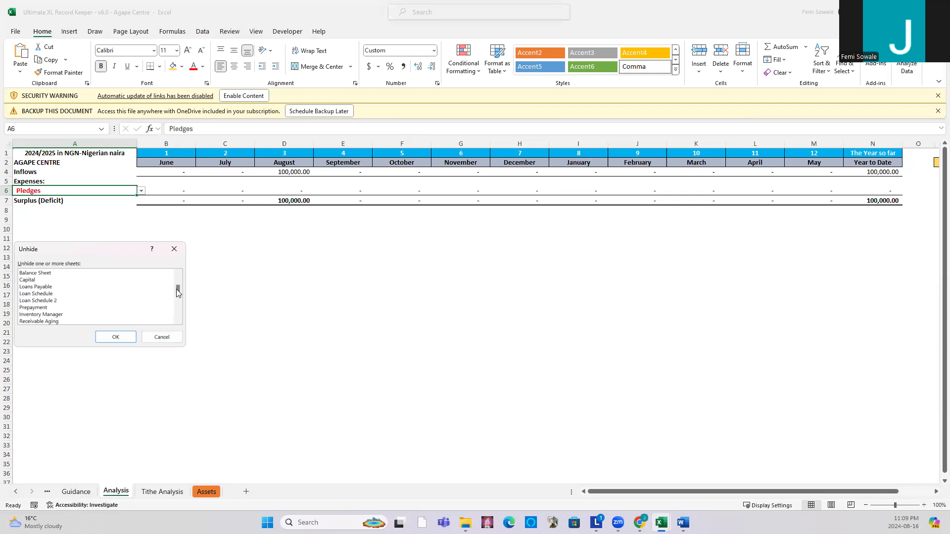
{"action": "left_click", "coordinate": [167, 340]}
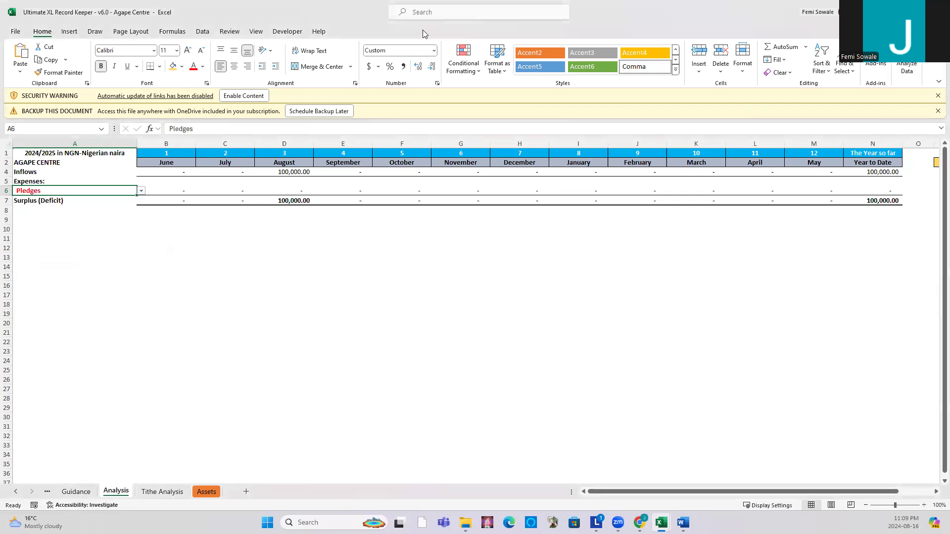